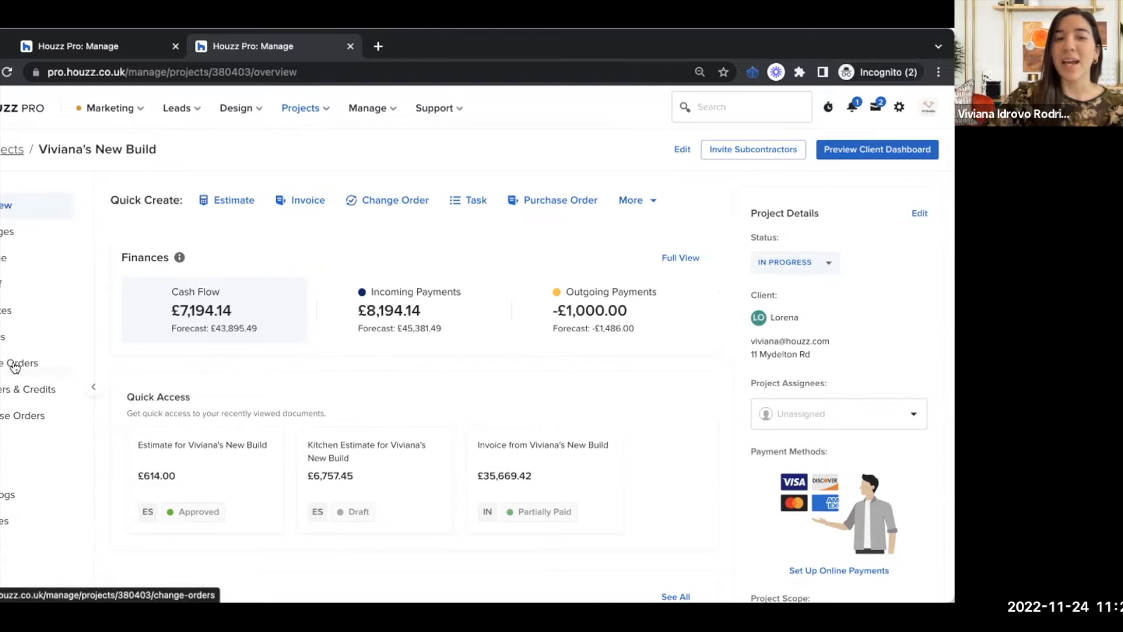
# Step: Open the Kitchen Estimate from the project's estimates for editing
pyautogui.click(19, 364)
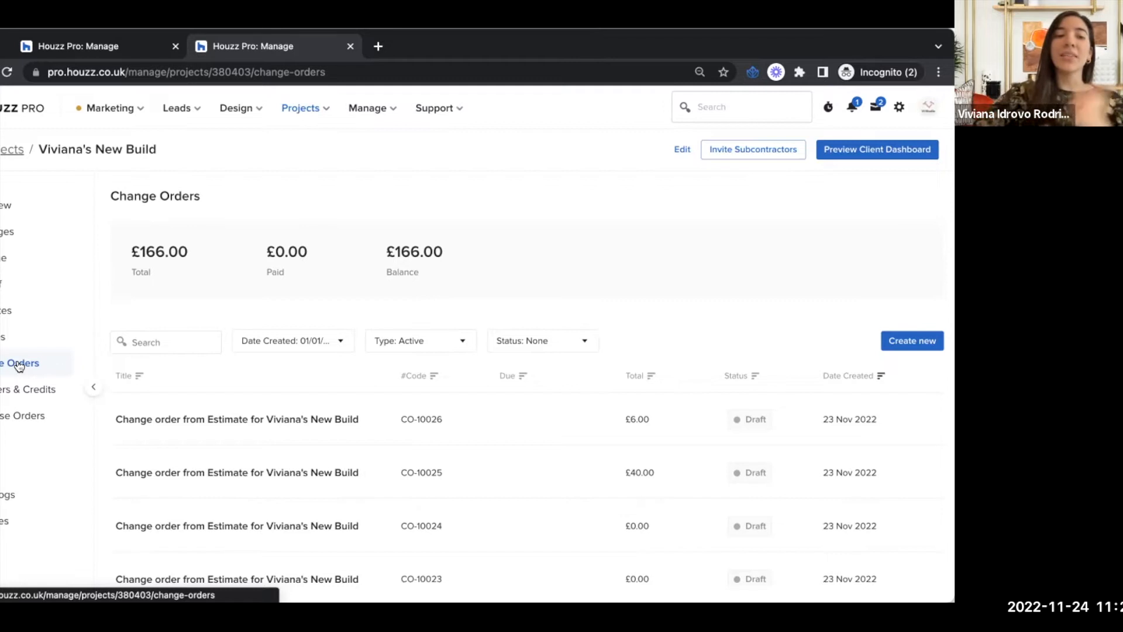
pyautogui.click(10, 311)
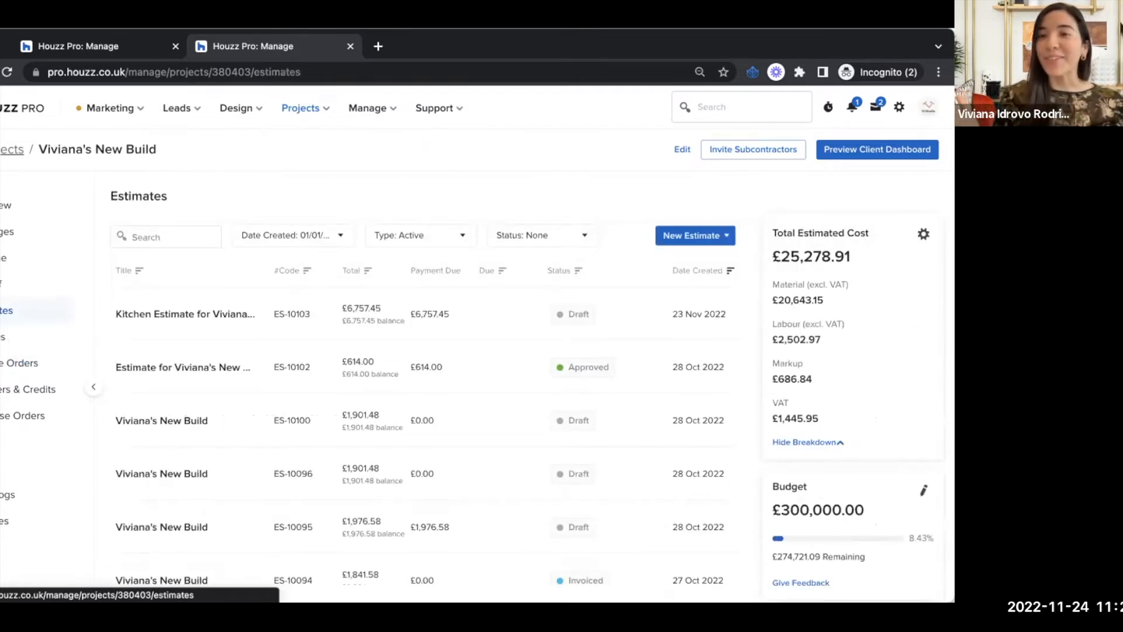
pyautogui.click(199, 315)
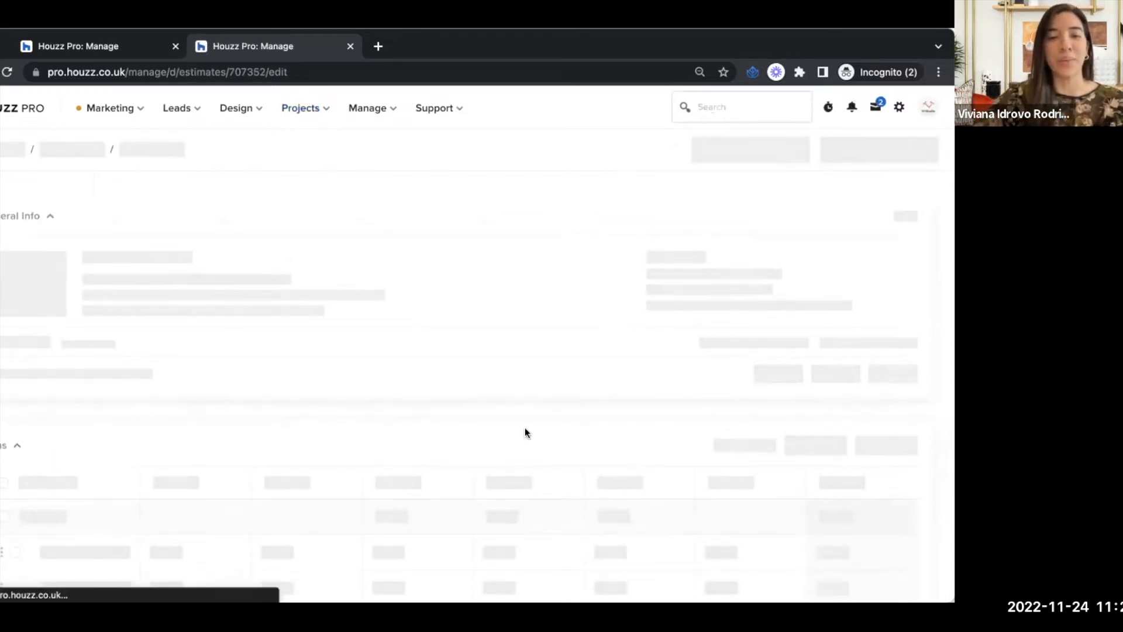
# Step: Approve the whole Kitchen Estimate on the client's behalf
pyautogui.scroll(-3, 525, 433)
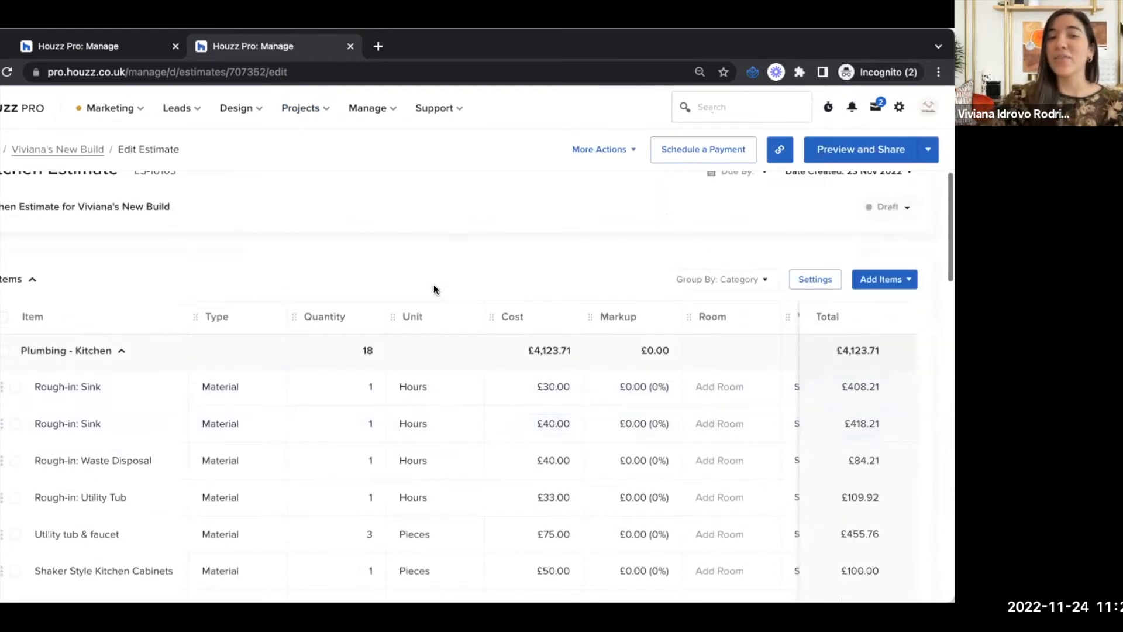
pyautogui.scroll(-3, 433, 291)
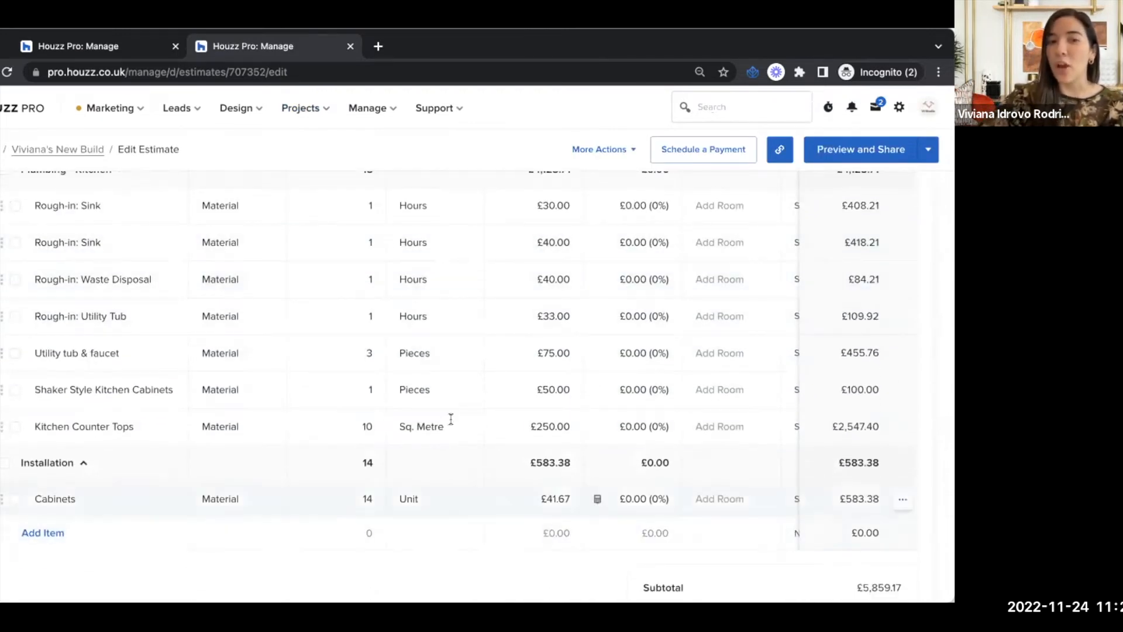
pyautogui.scroll(-3, 450, 409)
pyautogui.scroll(-2, 451, 414)
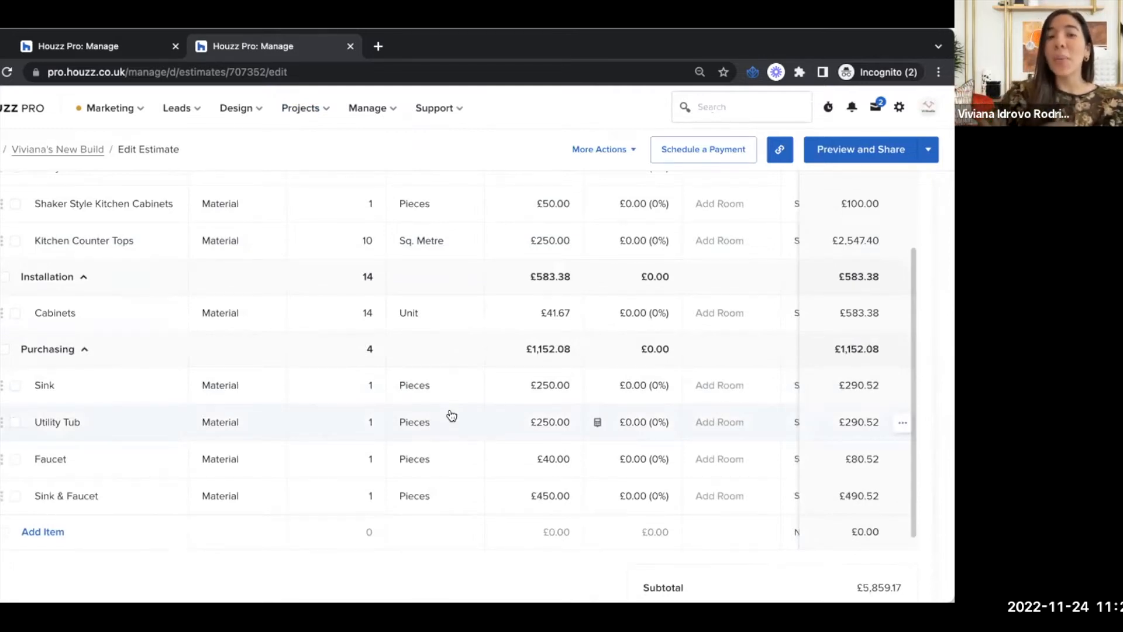
pyautogui.click(612, 151)
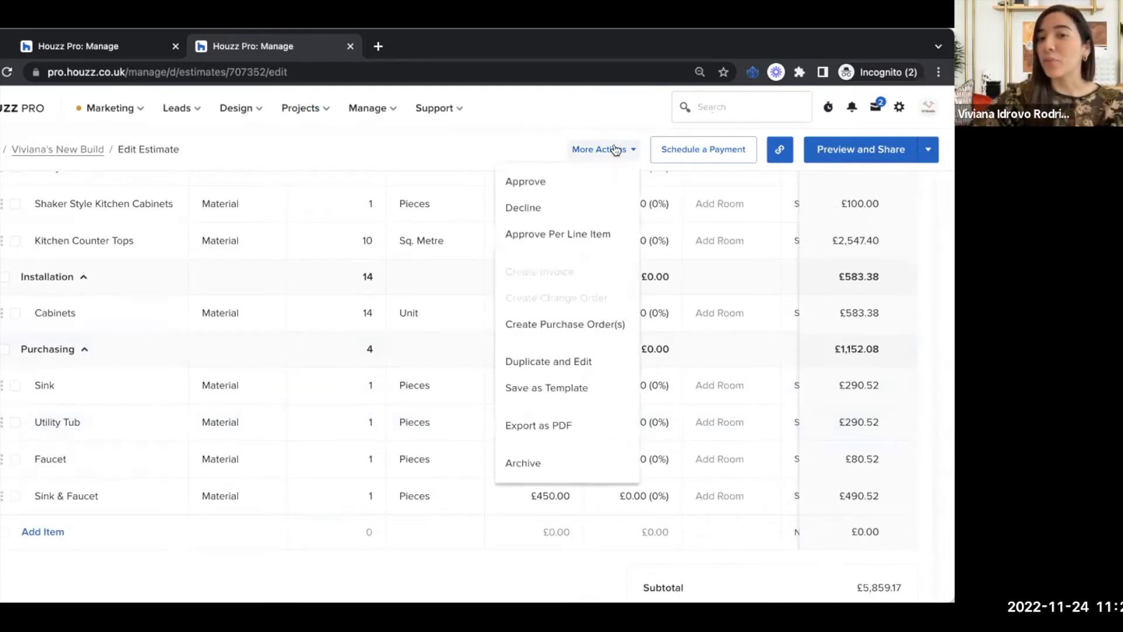
pyautogui.click(557, 183)
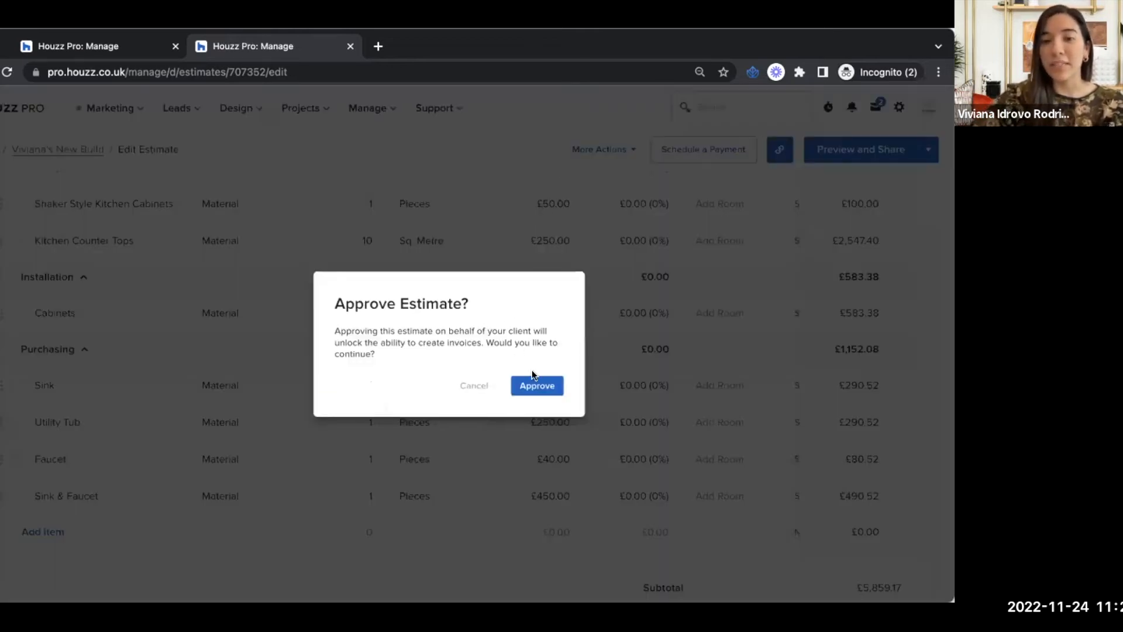
pyautogui.click(536, 385)
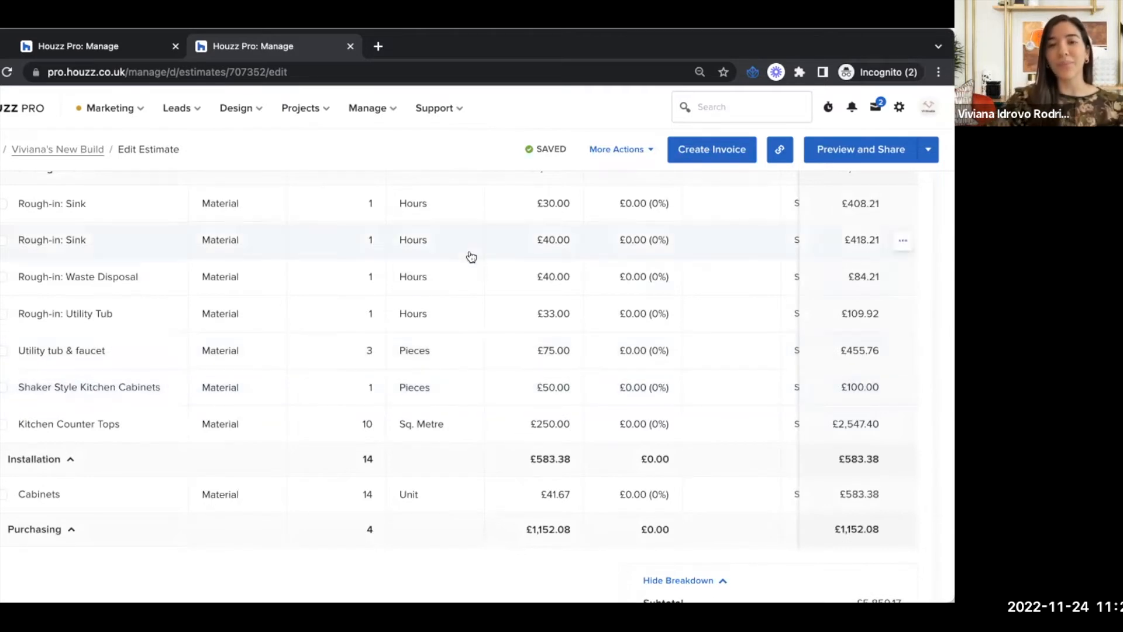
# Step: Review the approved estimate's line items from Plumbing - Kitchen through the Purchasing category
pyautogui.scroll(5, 470, 255)
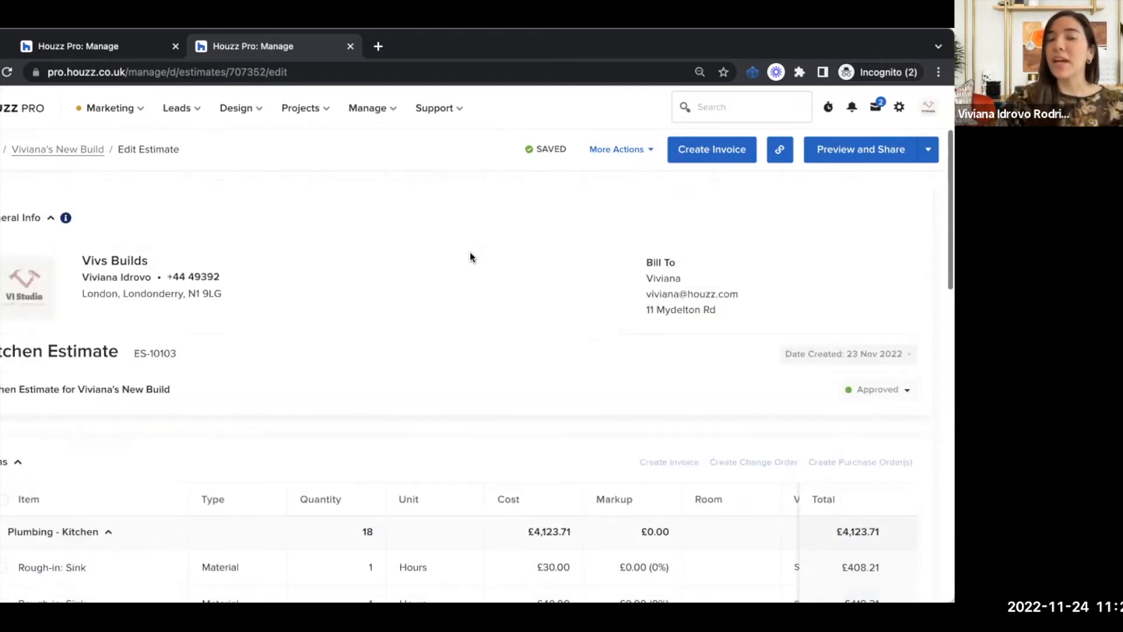
pyautogui.scroll(-10, 469, 256)
pyautogui.scroll(3, 469, 256)
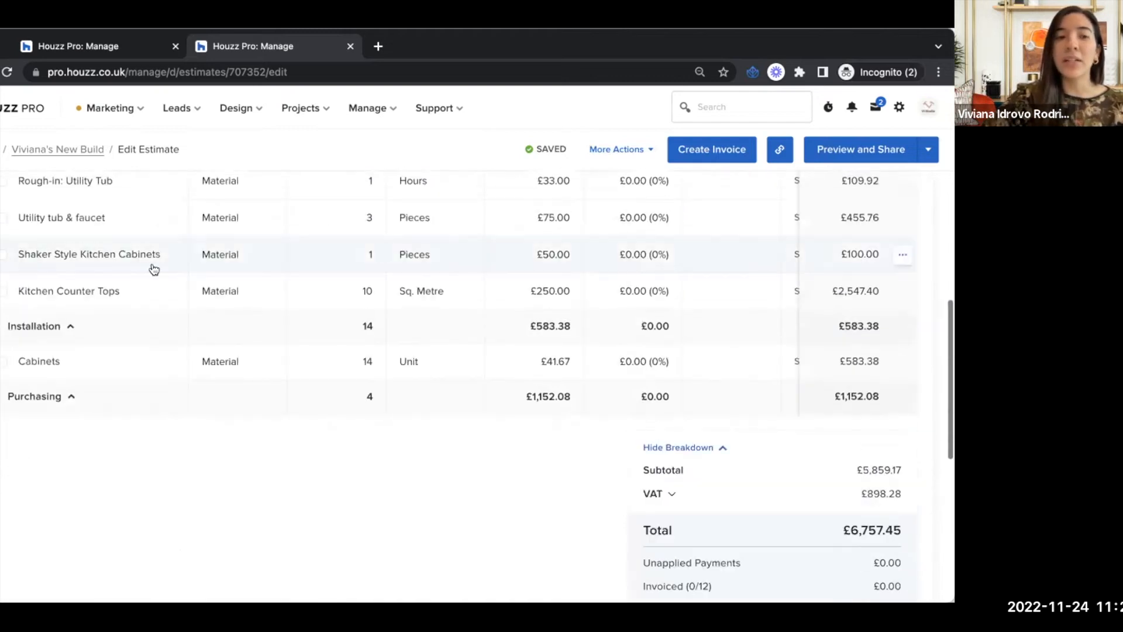
pyautogui.scroll(-4, 153, 268)
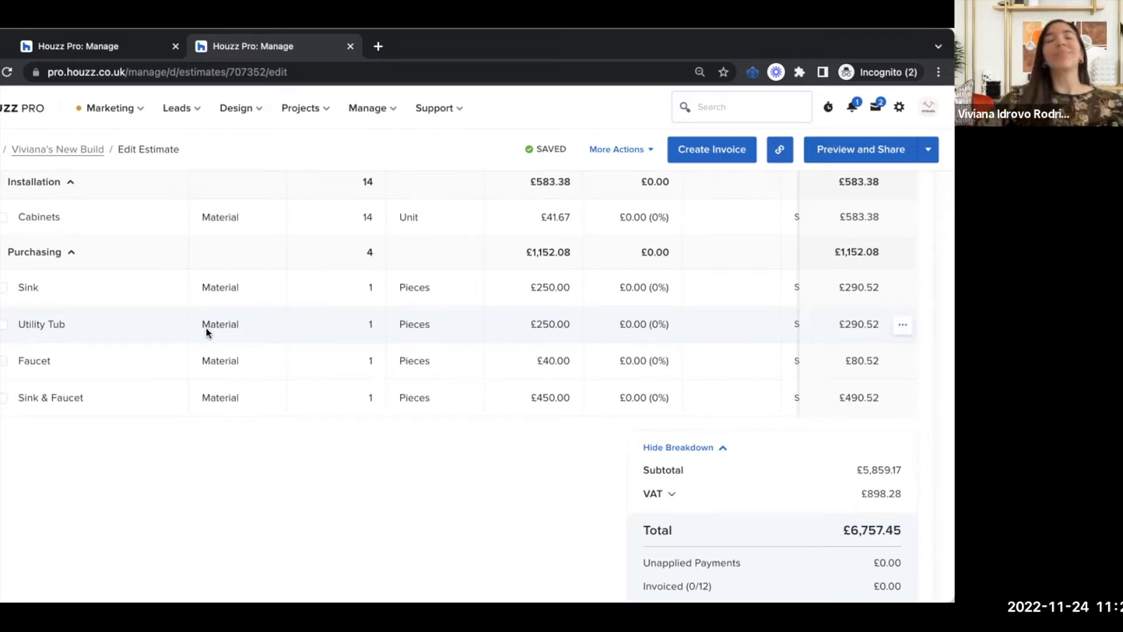
pyautogui.click(3, 287)
pyautogui.click(4, 325)
pyautogui.click(4, 361)
pyautogui.click(4, 363)
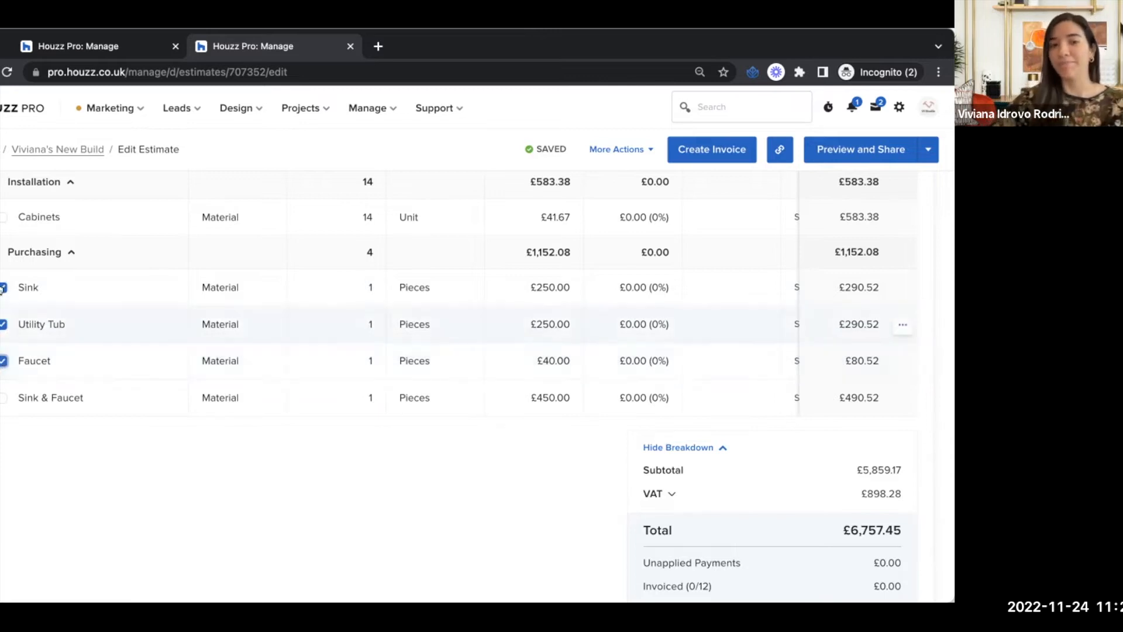
pyautogui.click(4, 325)
pyautogui.click(4, 287)
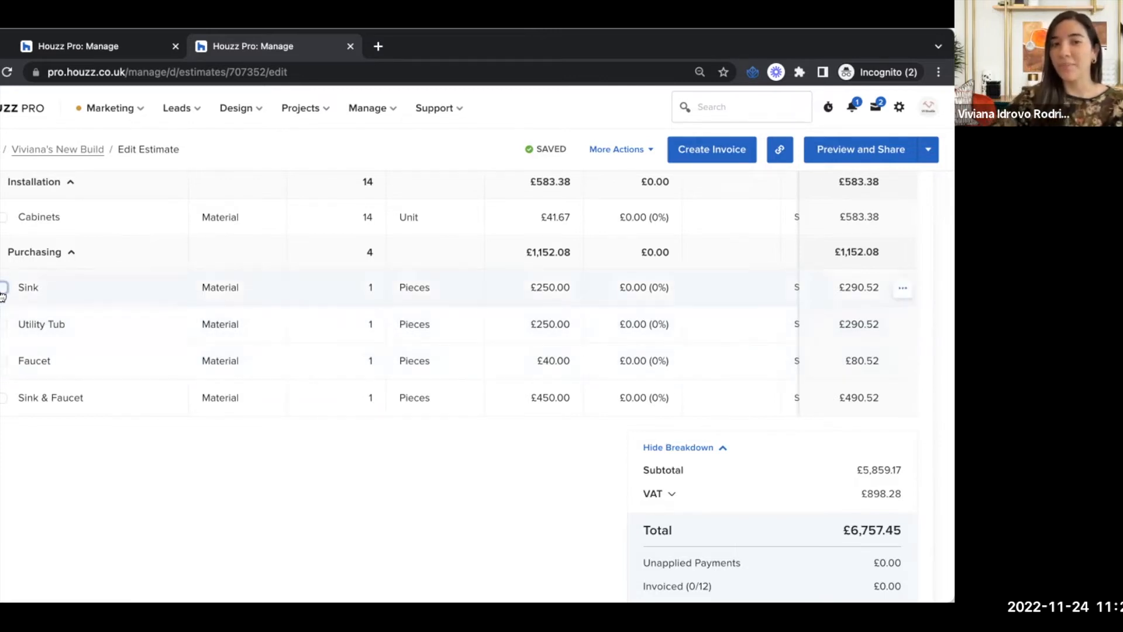
# Step: Create a change order from the estimate's Sink, Utility Tub and Faucet items in the Purchasing category
pyautogui.click(4, 288)
pyautogui.click(4, 324)
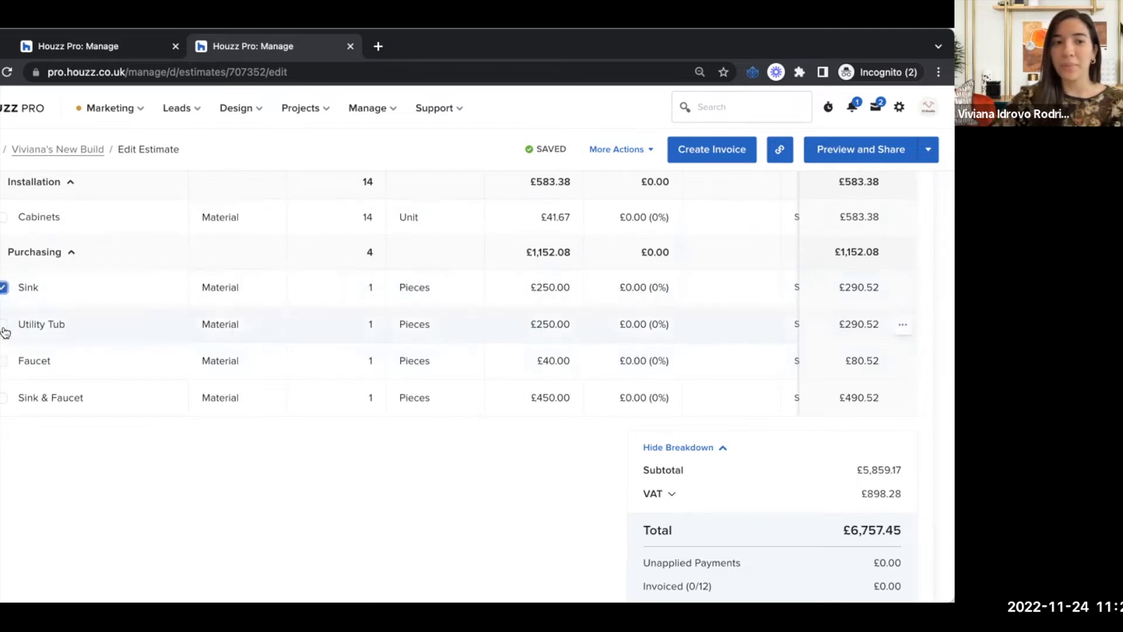
pyautogui.click(3, 361)
pyautogui.scroll(10, 497, 327)
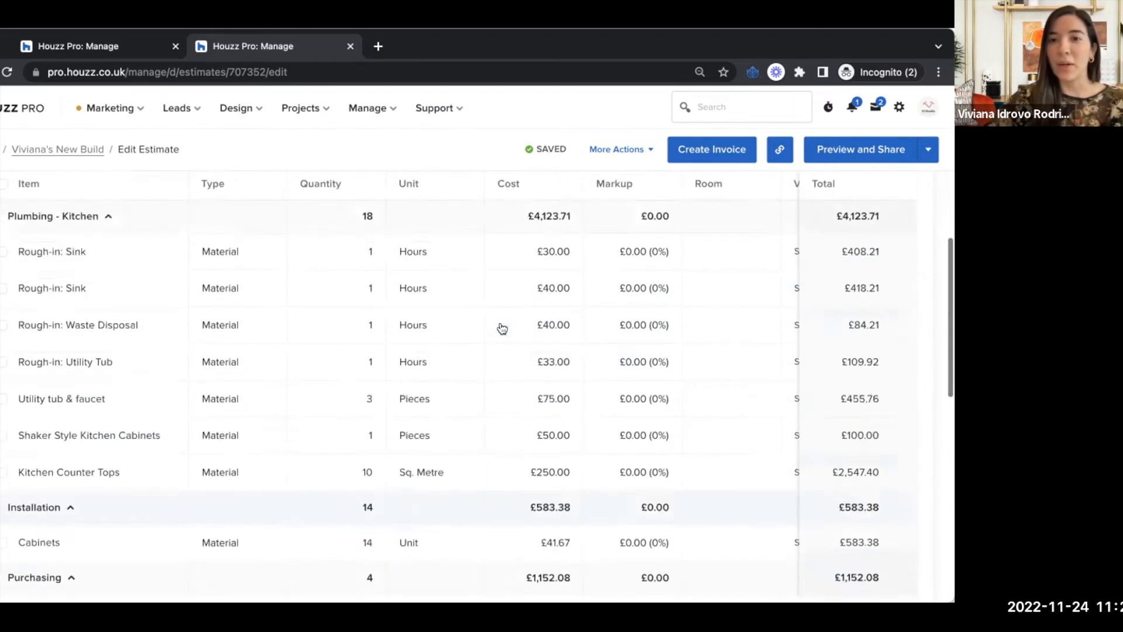
pyautogui.scroll(-3, 678, 380)
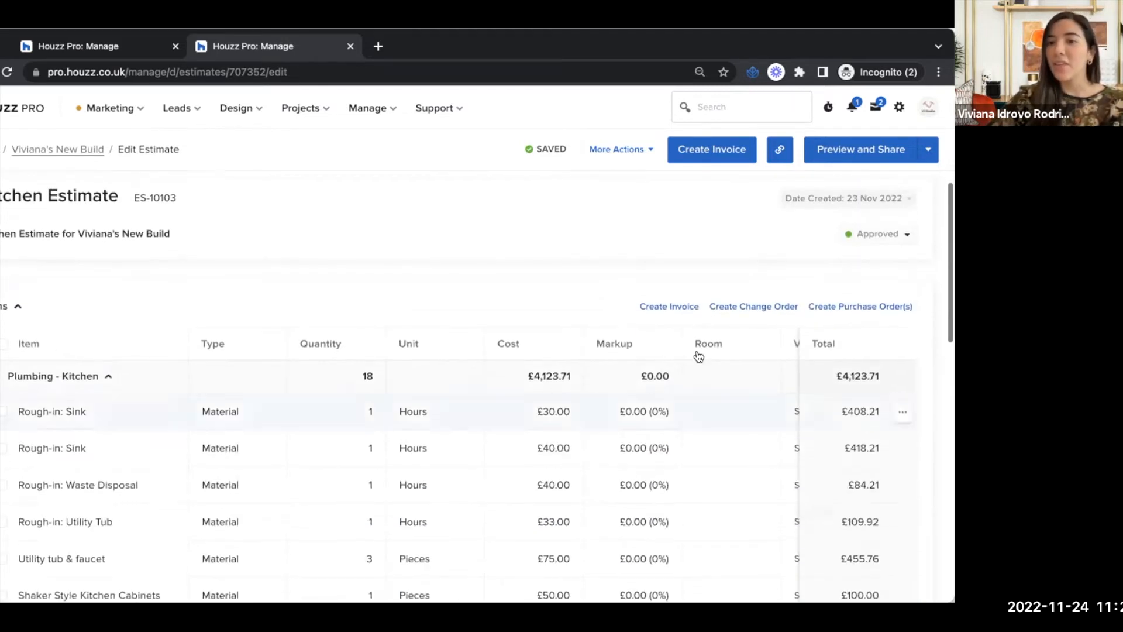
pyautogui.click(724, 308)
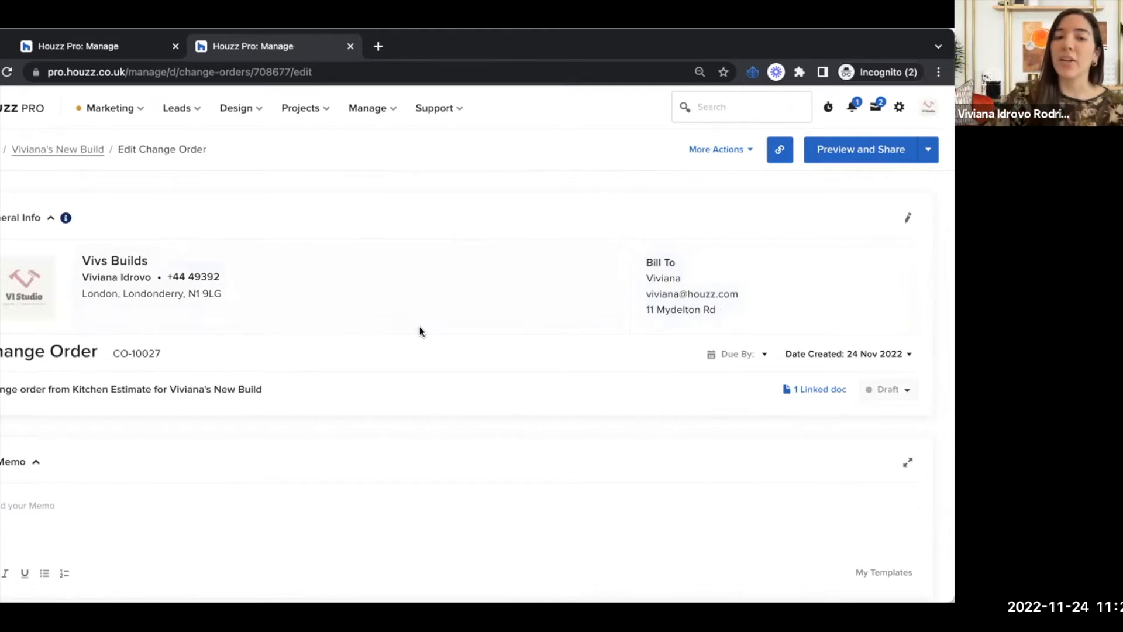
# Step: Set the Sink's updated cost to £300 in the change order
pyautogui.scroll(-3, 420, 326)
pyautogui.scroll(-2, 491, 383)
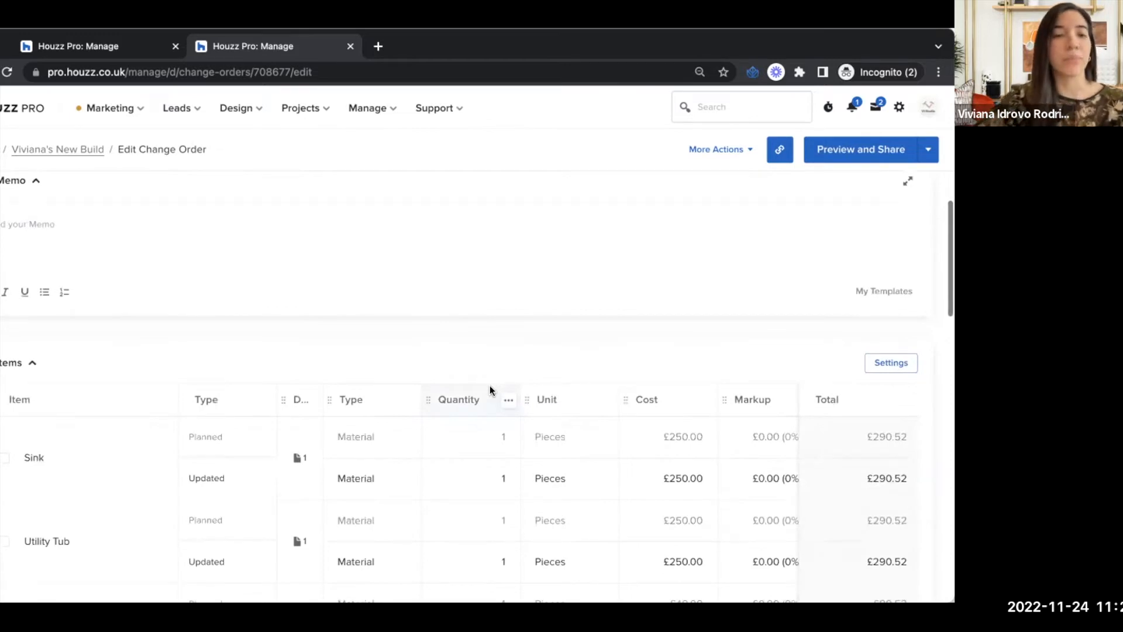
pyautogui.scroll(-2, 496, 343)
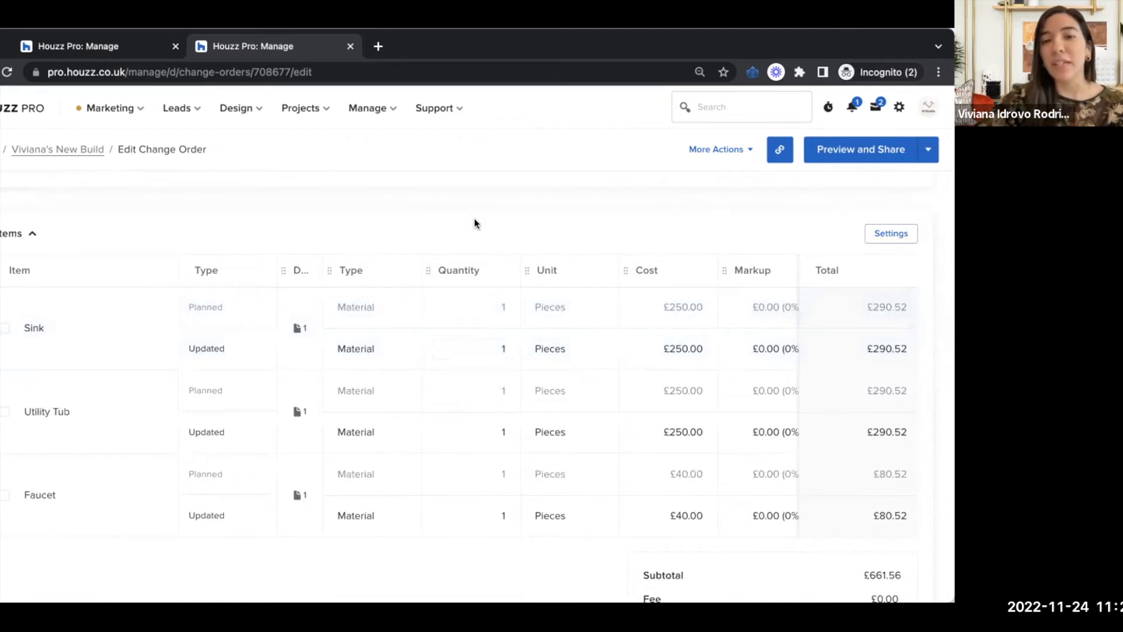
pyautogui.scroll(-1, 474, 220)
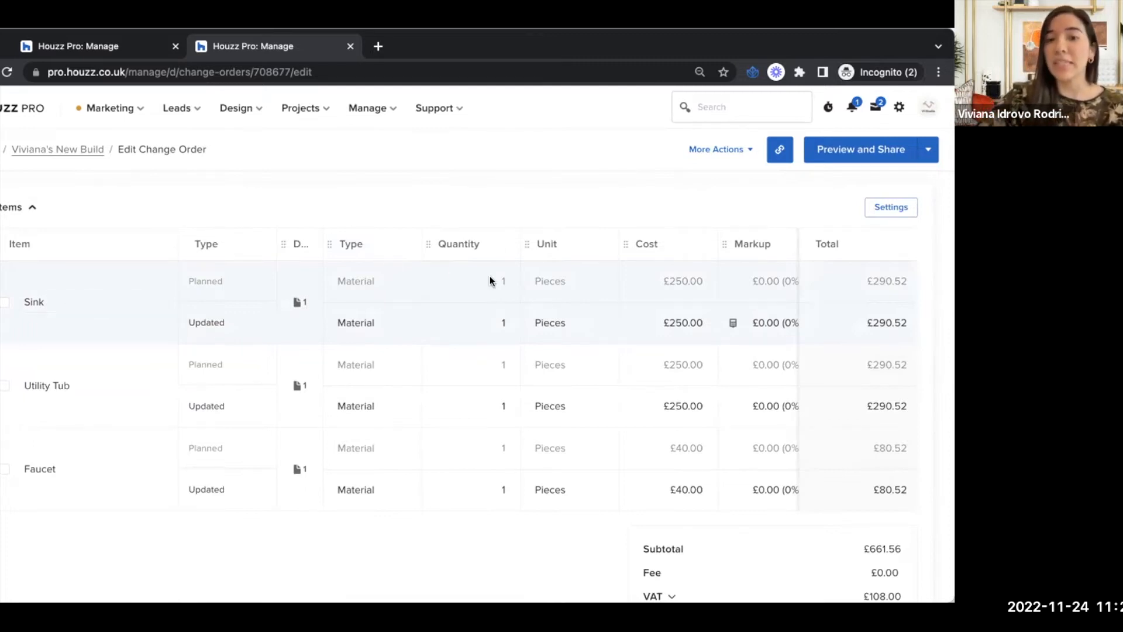
pyautogui.click(687, 326)
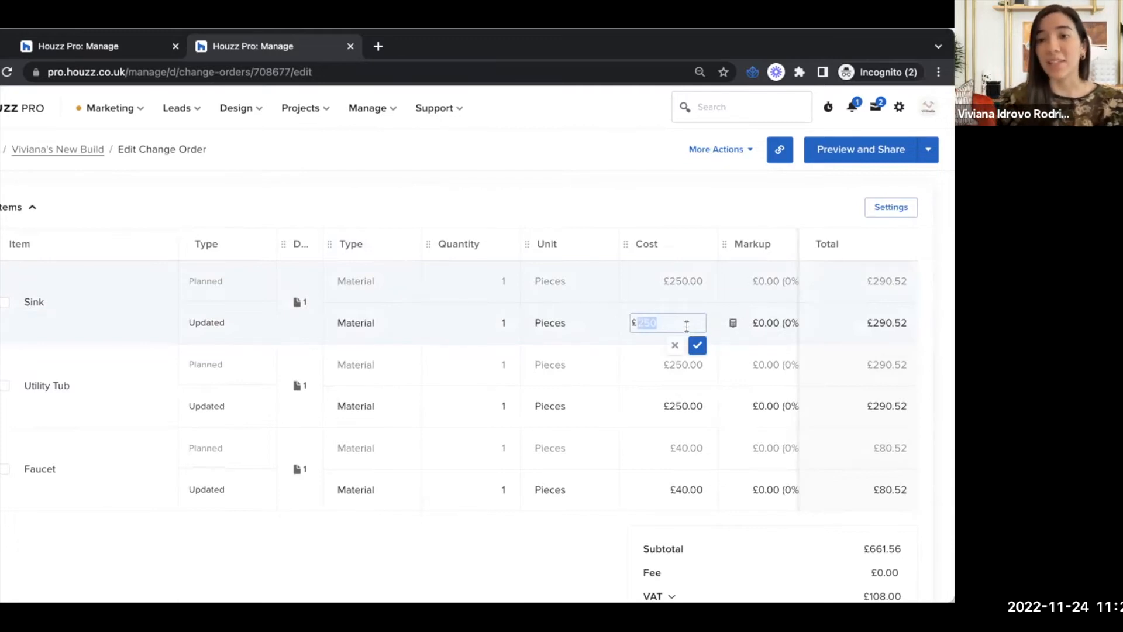
pyautogui.write('3')
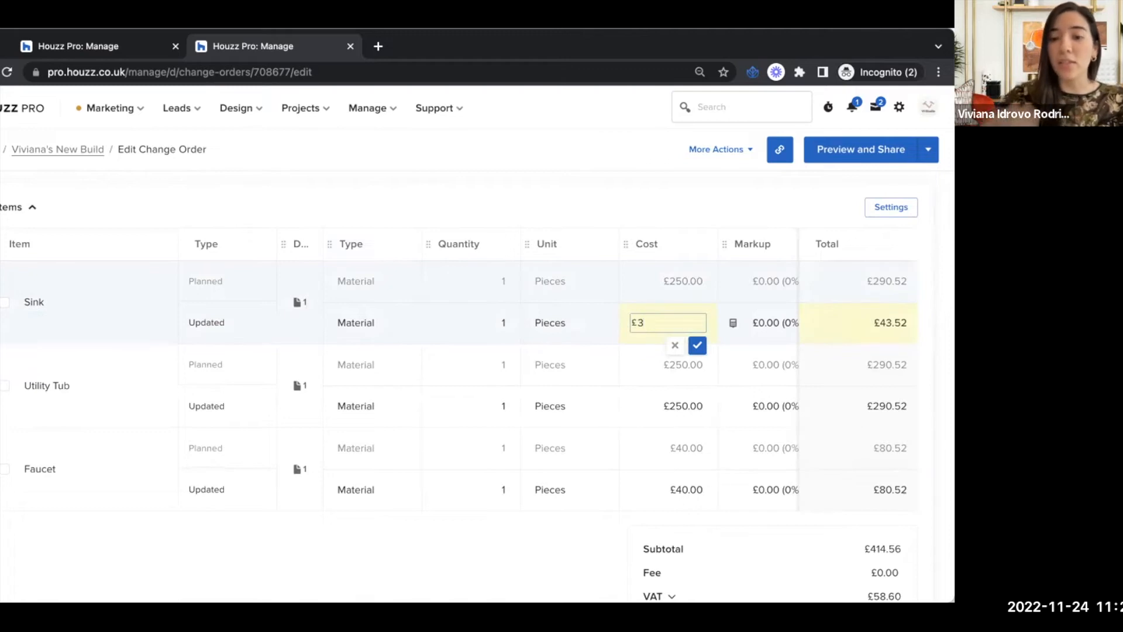
pyautogui.write('00')
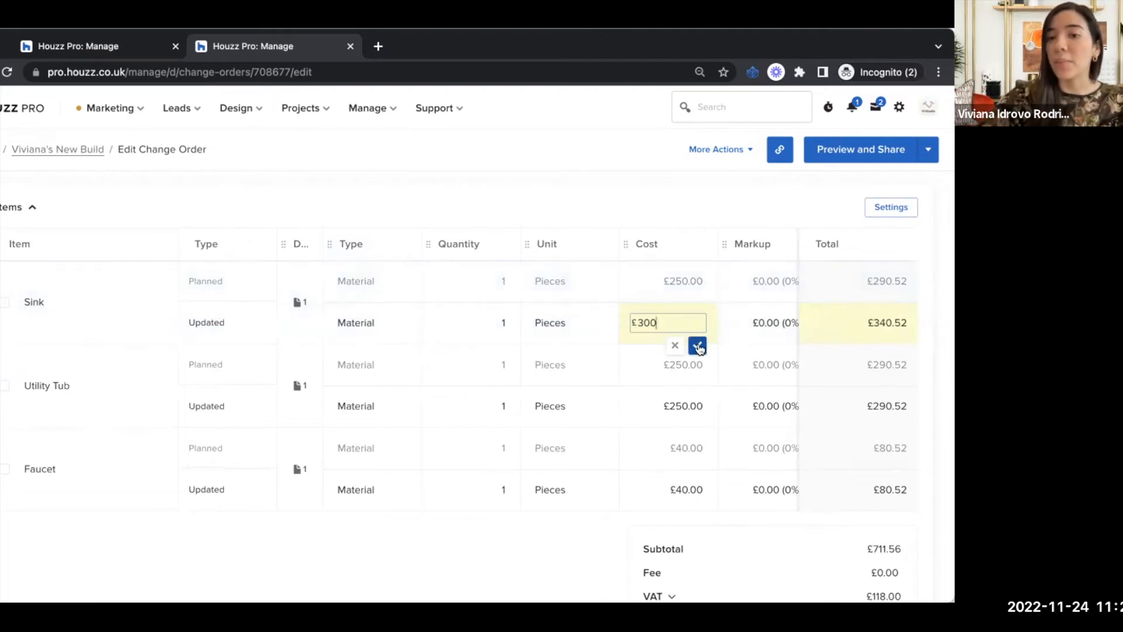
pyautogui.click(697, 345)
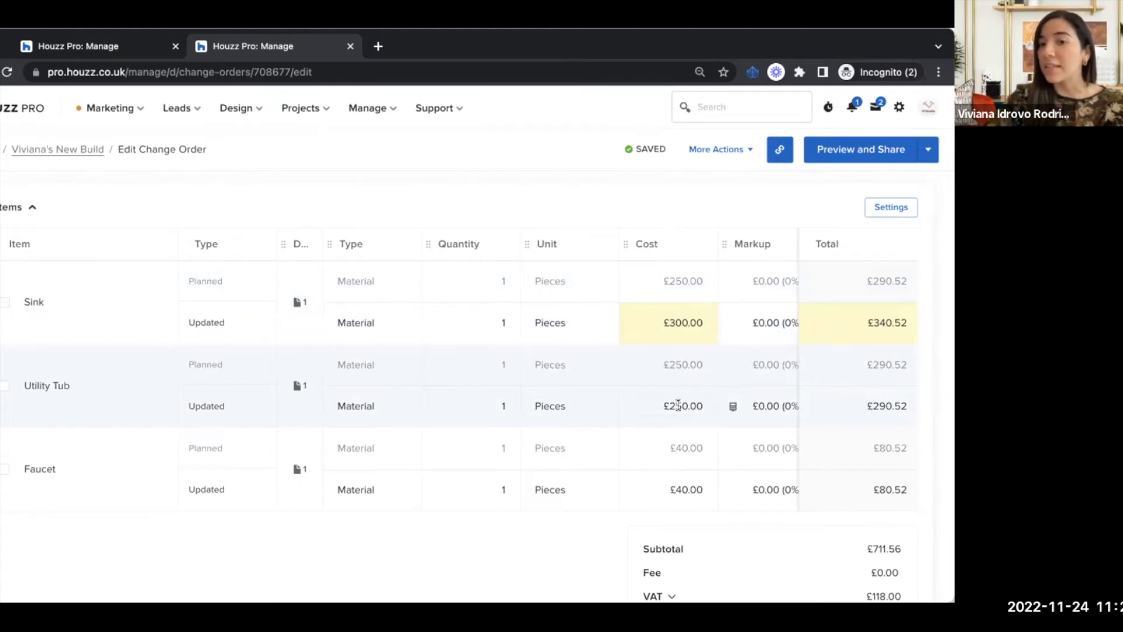
# Step: Set the Utility Tub's updated cost to £200 in the change order
pyautogui.click(678, 405)
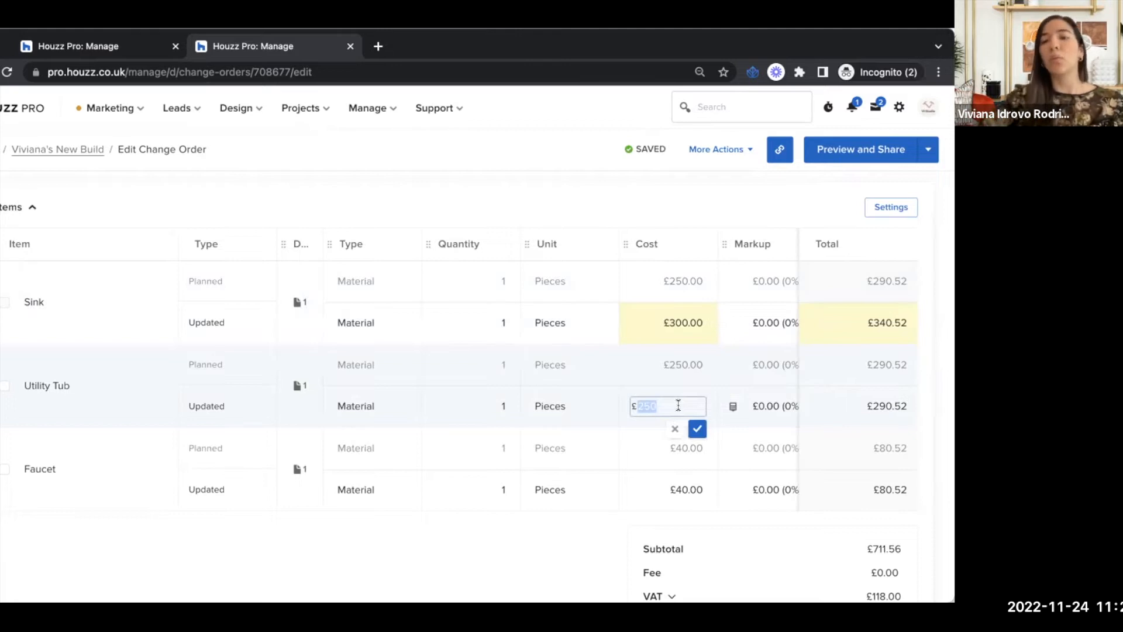
pyautogui.write('200')
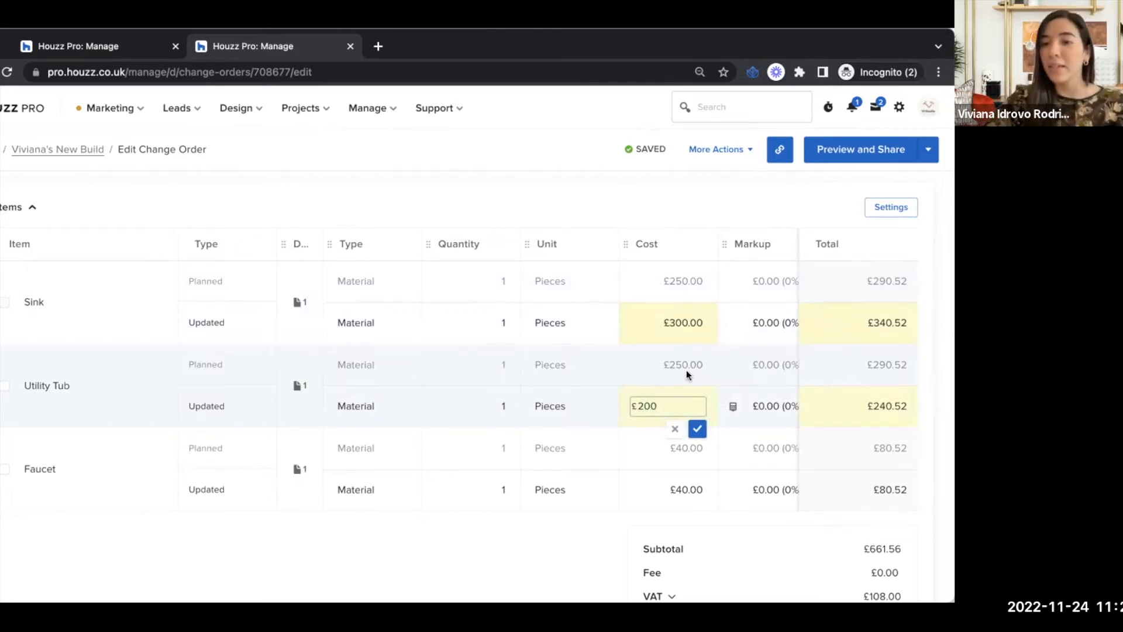
pyautogui.click(696, 429)
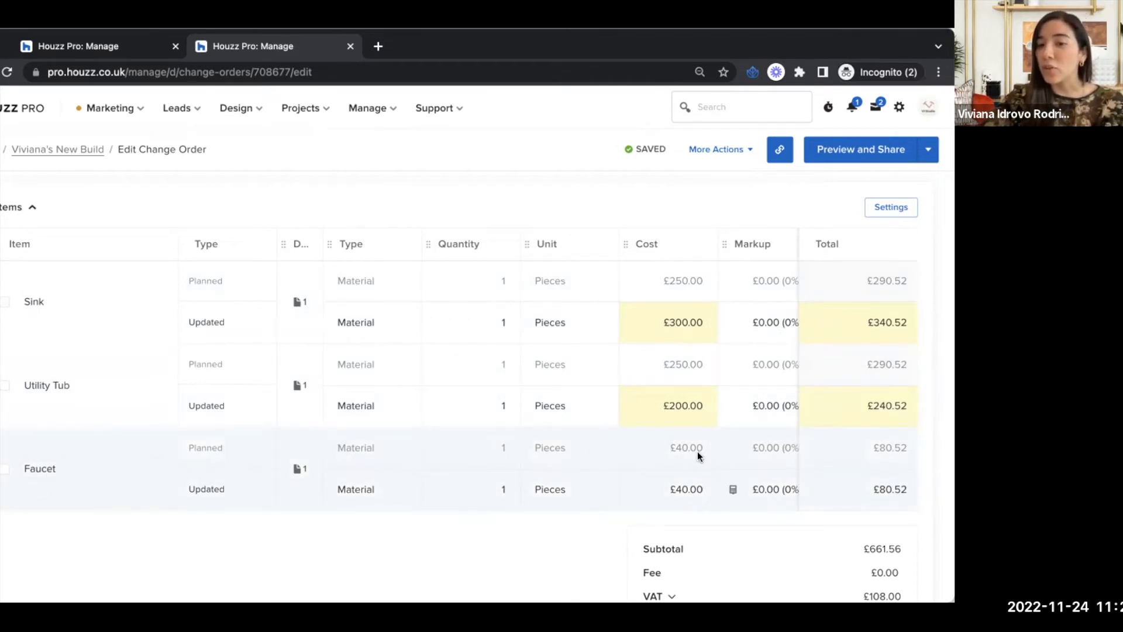
# Step: Set the Faucet's updated quantity to 2, leaving its cost as planned
pyautogui.click(677, 491)
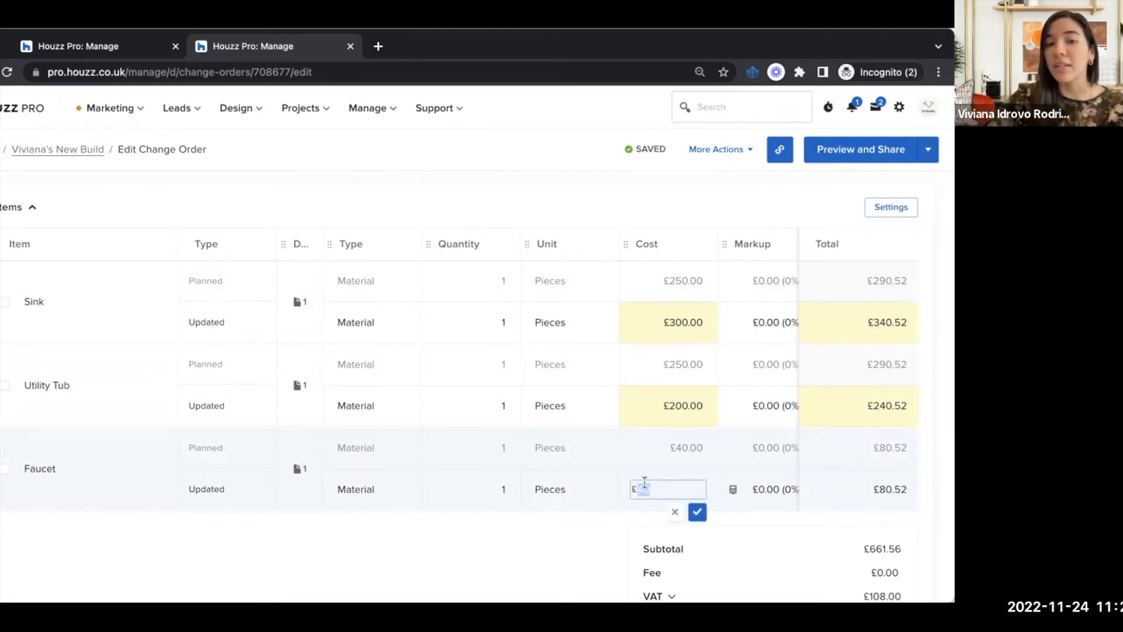
pyautogui.click(487, 490)
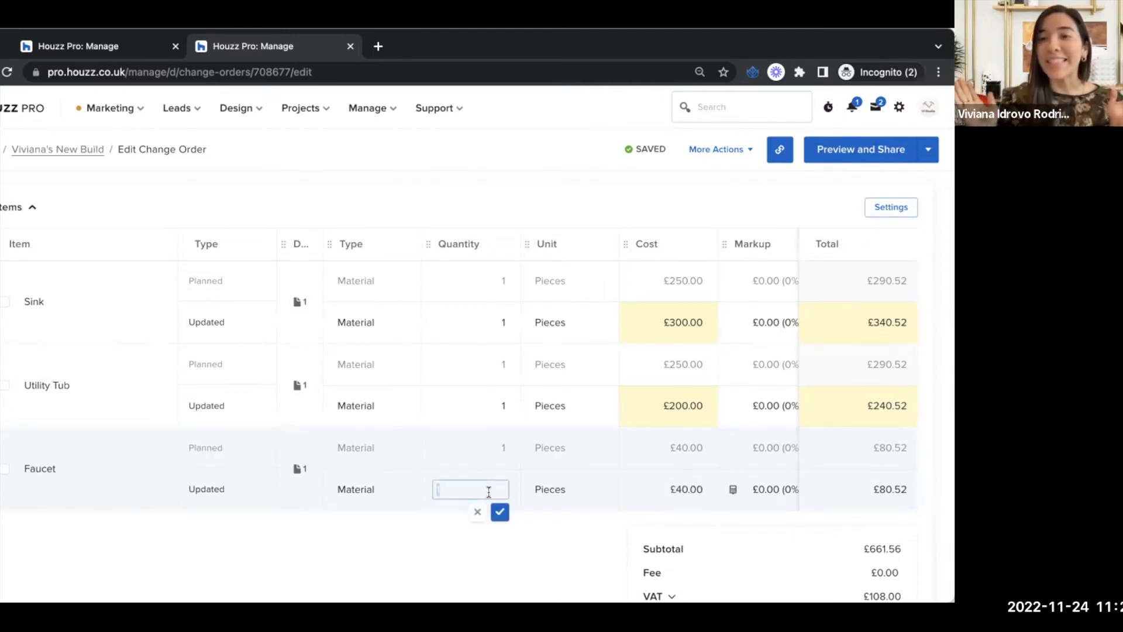
pyautogui.write('2')
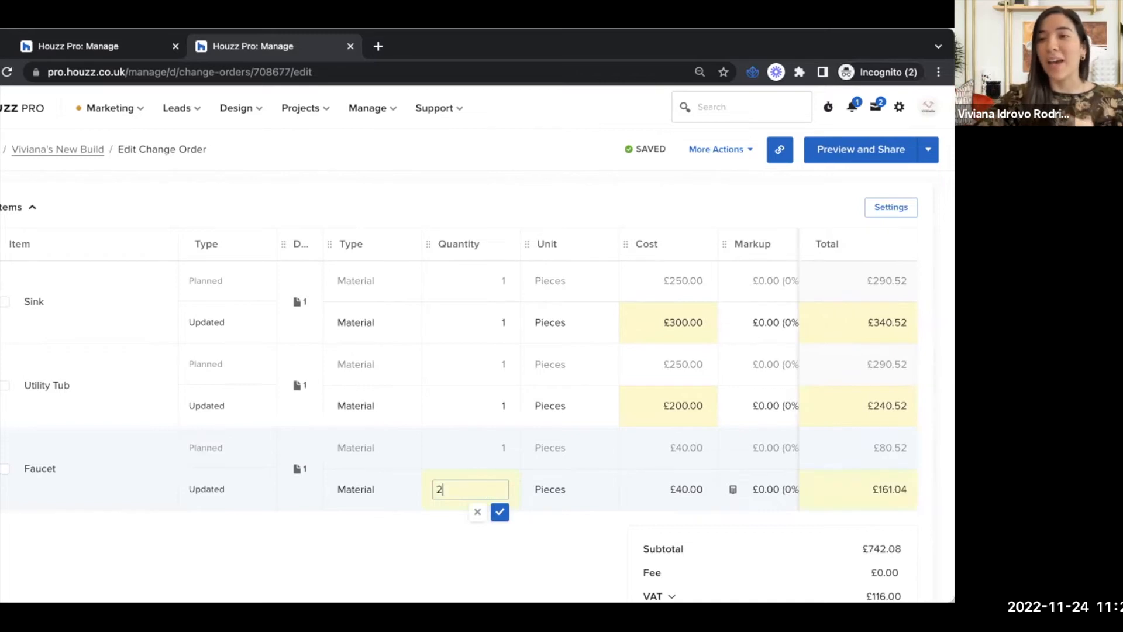
pyautogui.click(500, 512)
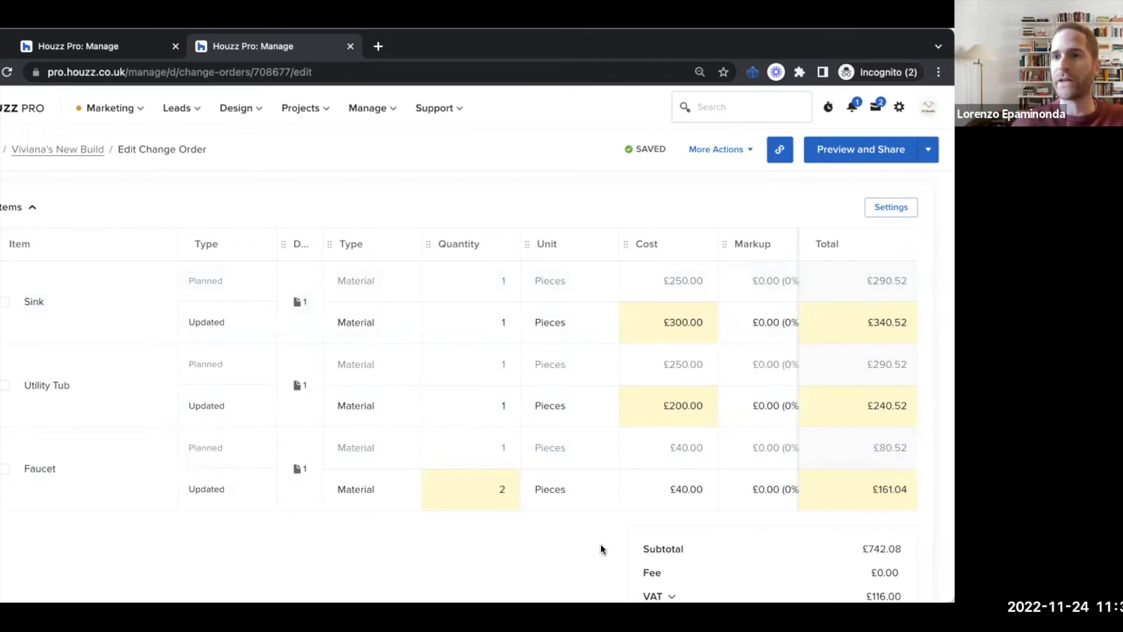
# Step: Turn on item descriptions in the change order's table settings and save them
pyautogui.scroll(-2, 601, 545)
pyautogui.scroll(-2, 601, 545)
pyautogui.scroll(5, 600, 547)
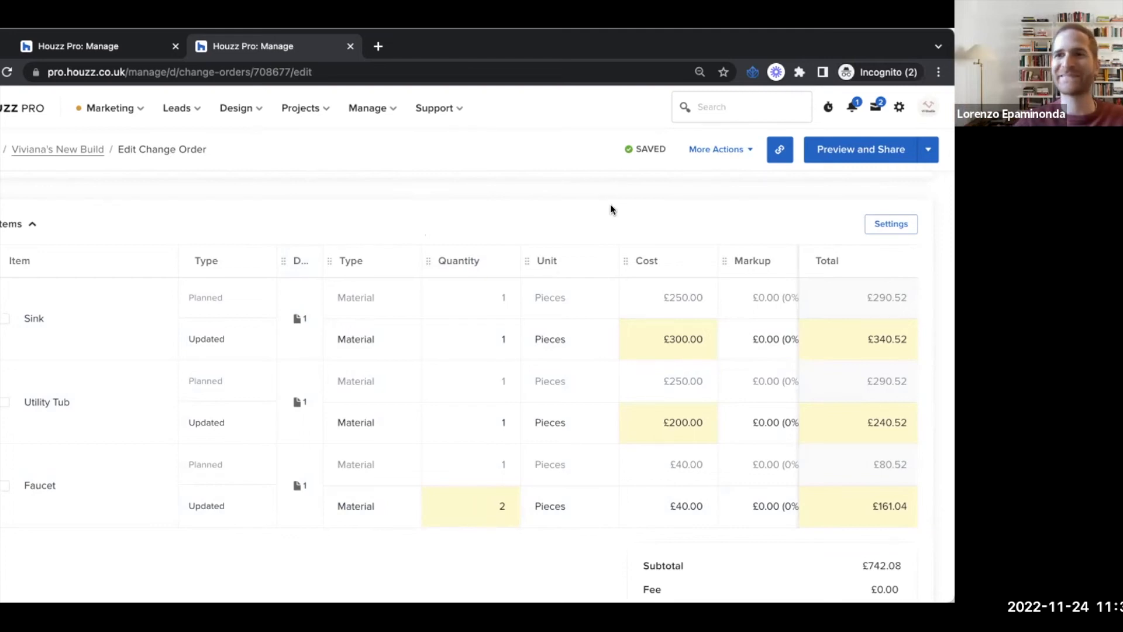
pyautogui.scroll(-1, 610, 209)
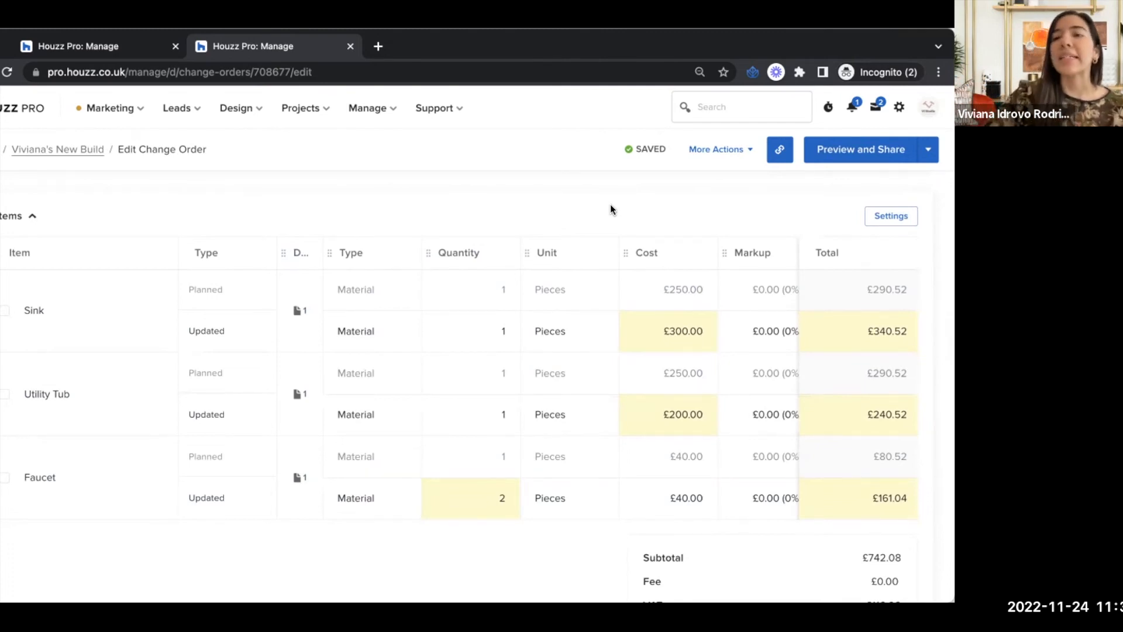
pyautogui.click(885, 218)
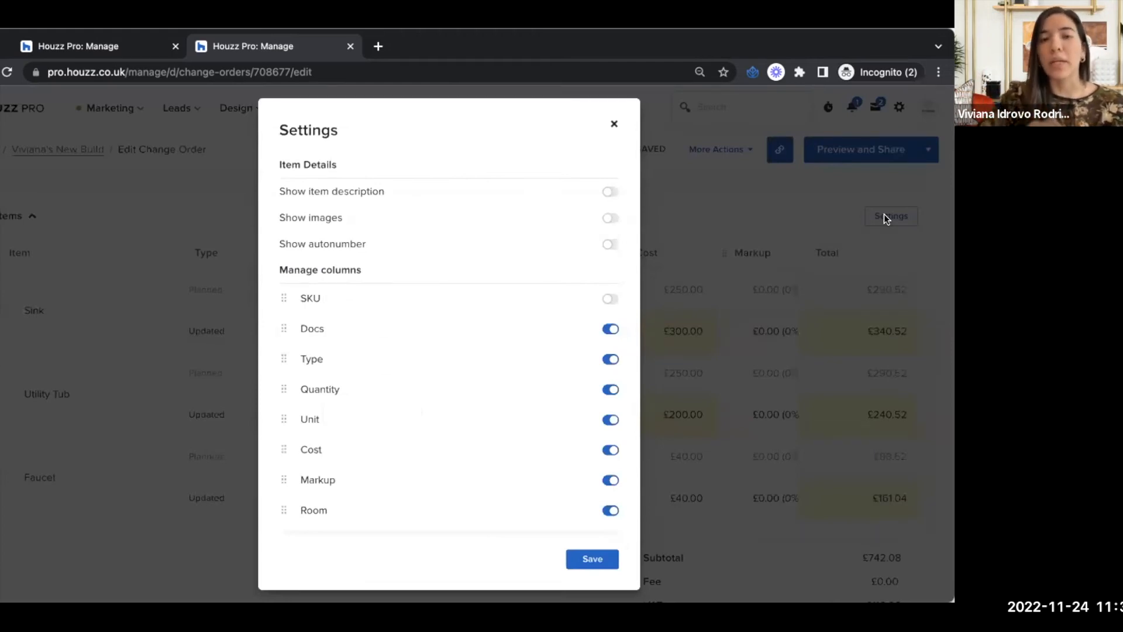
pyautogui.click(609, 192)
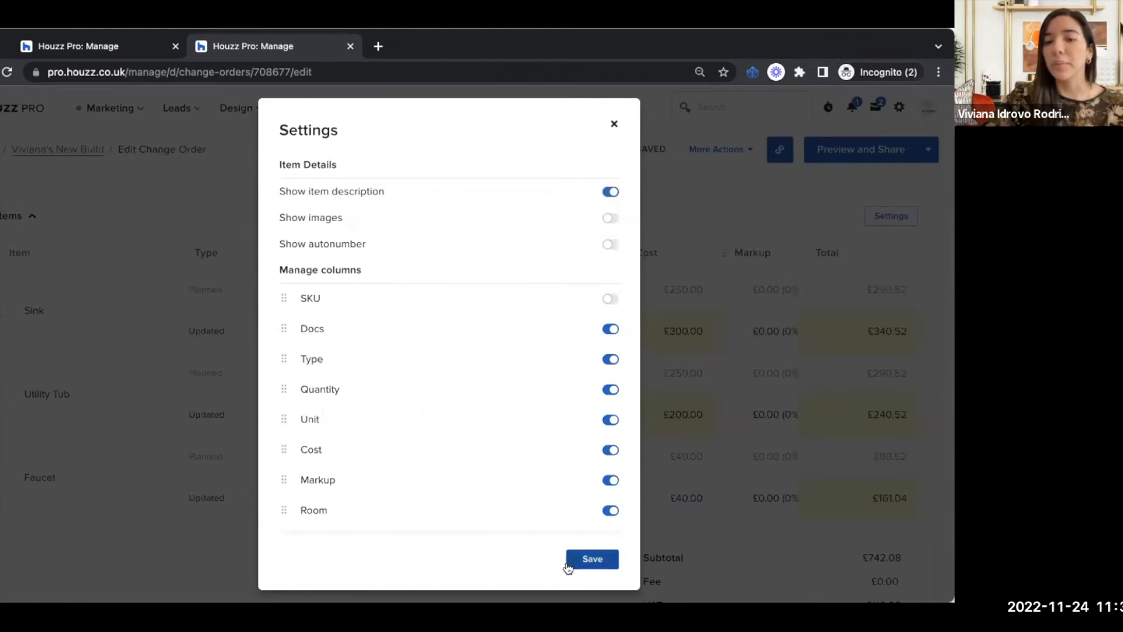
pyautogui.click(592, 560)
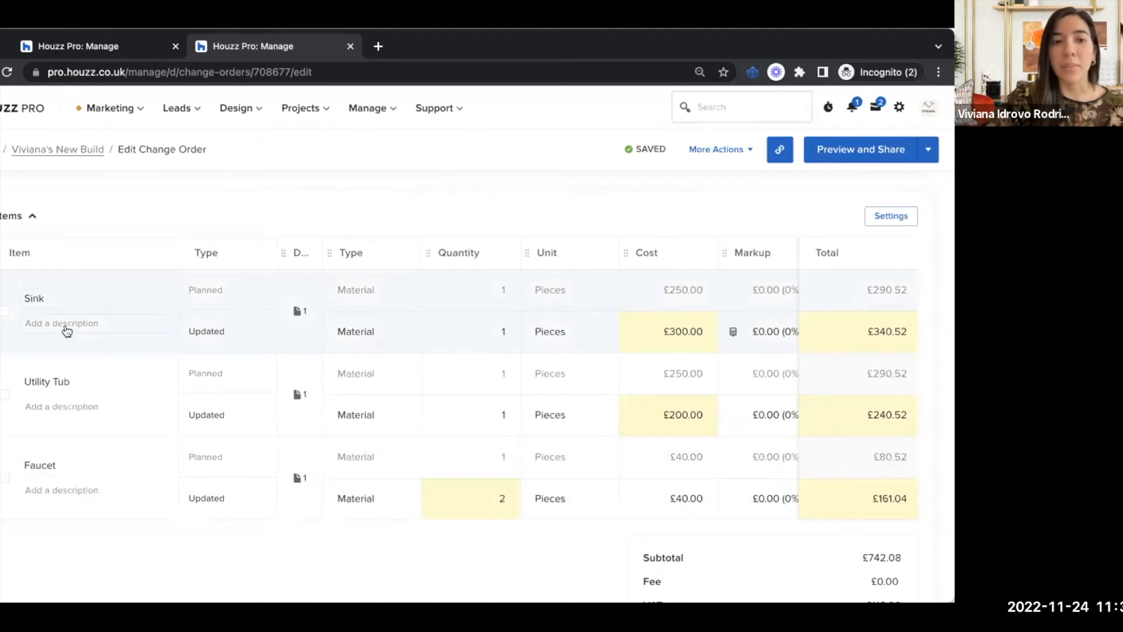
# Step: Add the description "Text" to the Sink item and save it
pyautogui.click(65, 322)
pyautogui.click(269, 240)
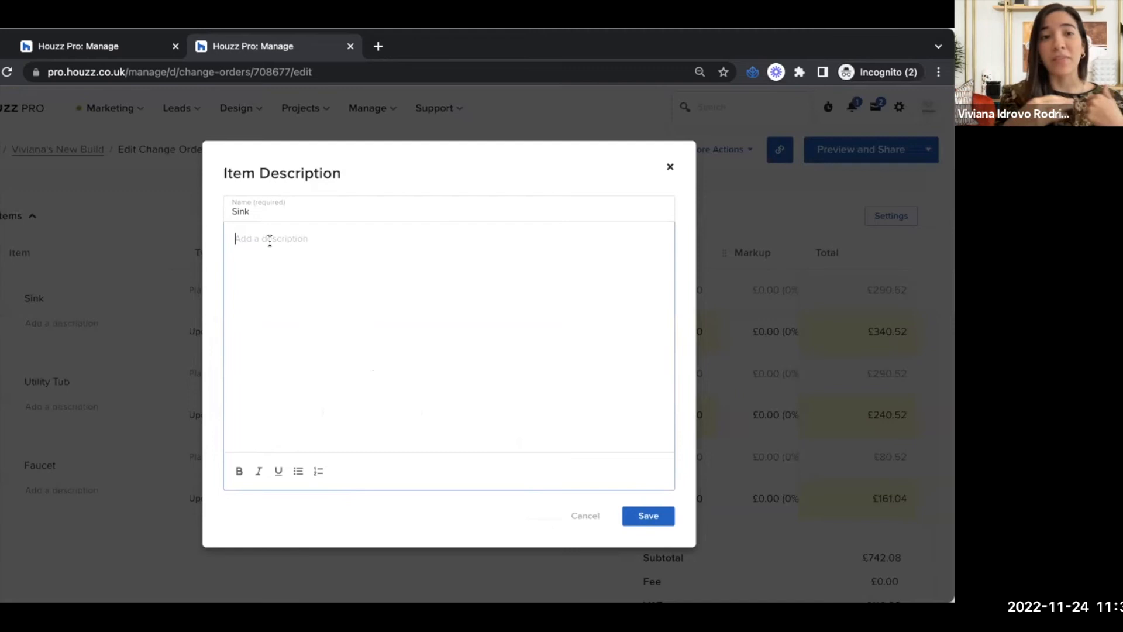
pyautogui.click(269, 241)
pyautogui.write('Text')
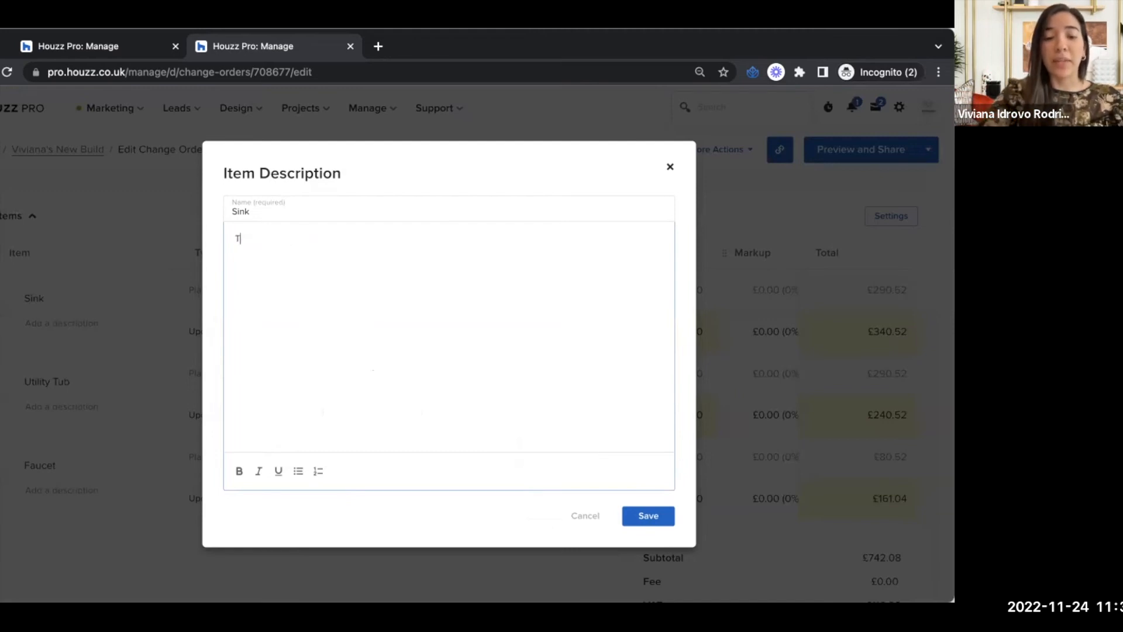
pyautogui.click(649, 517)
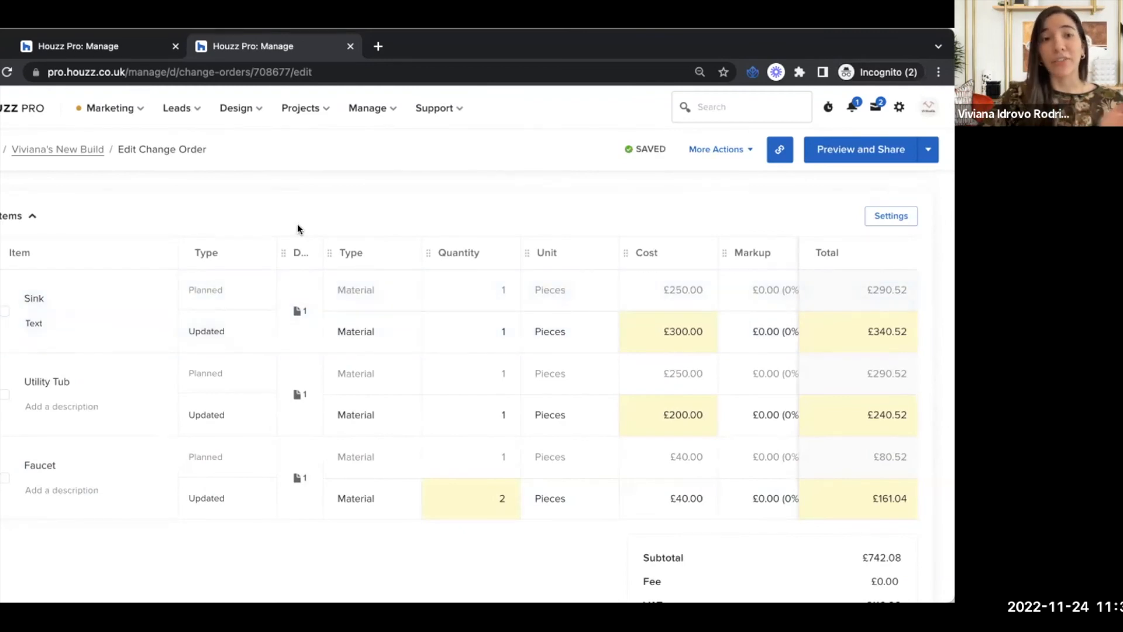
# Step: Review the change order's total below the items against the updated and planned costs
pyautogui.scroll(-6, 668, 187)
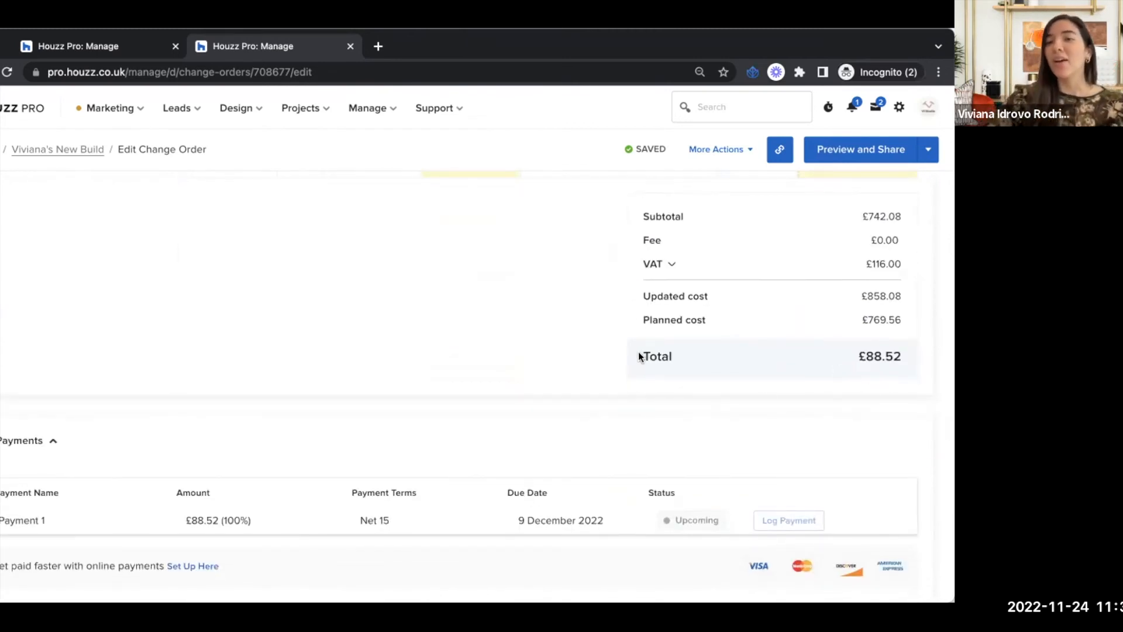
pyautogui.doubleClick(682, 354)
pyautogui.click(683, 353)
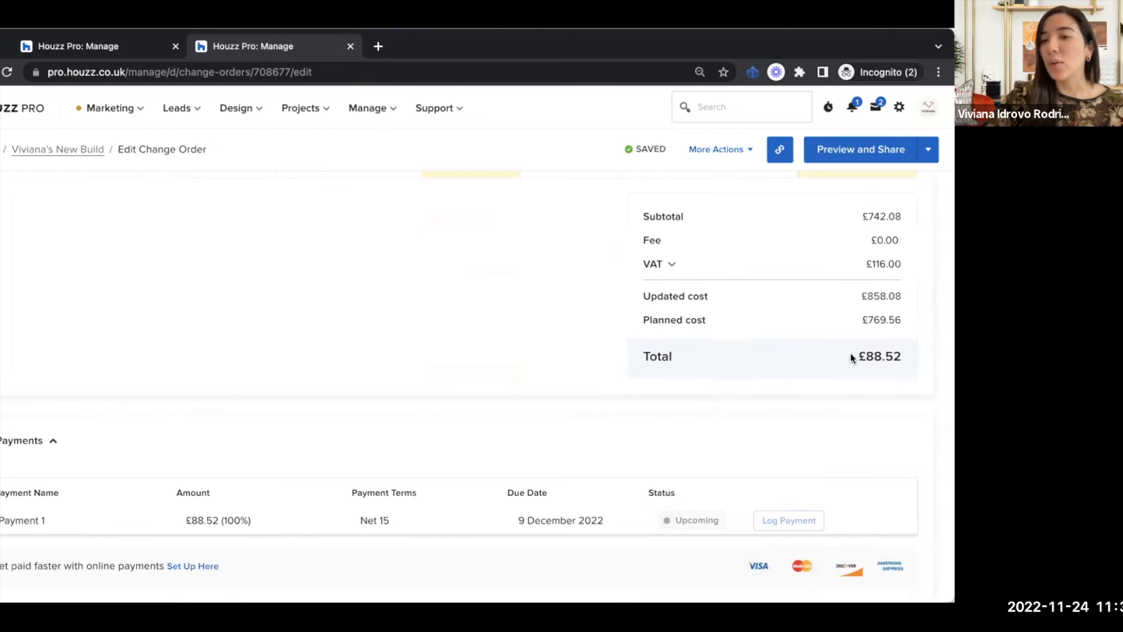
pyautogui.click(508, 354)
pyautogui.scroll(4, 507, 354)
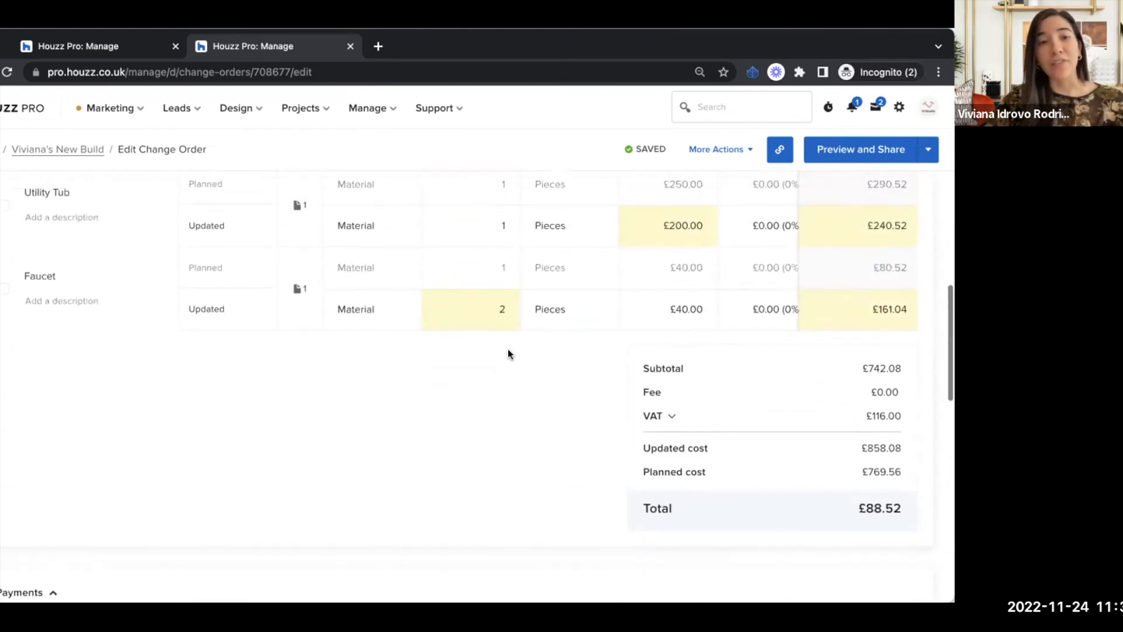
pyautogui.scroll(1, 679, 270)
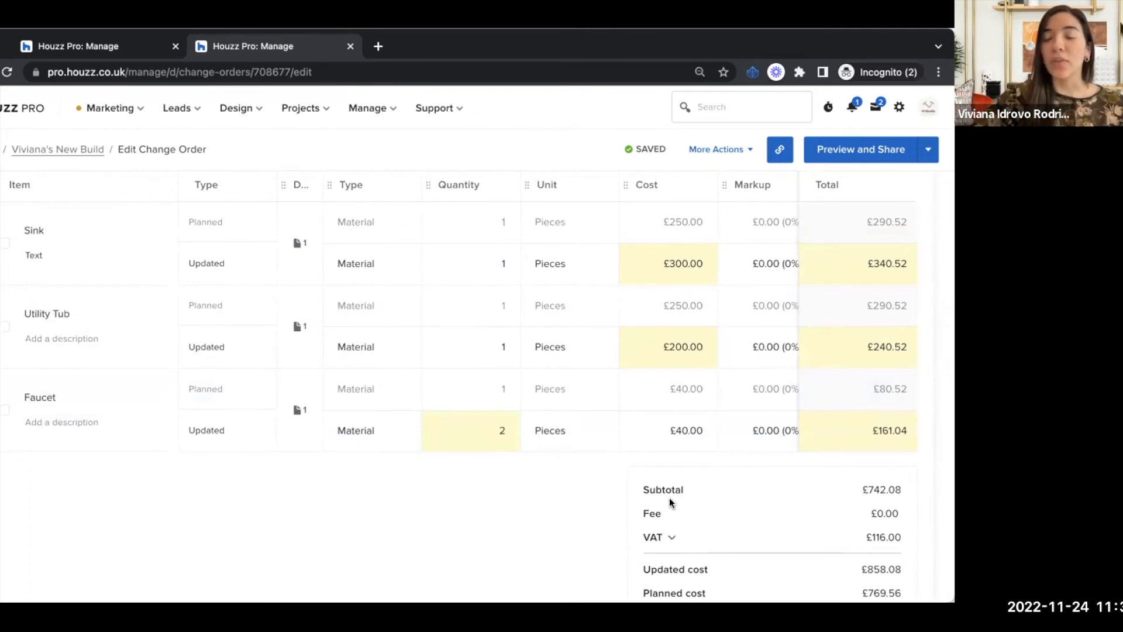
pyautogui.scroll(2, 679, 491)
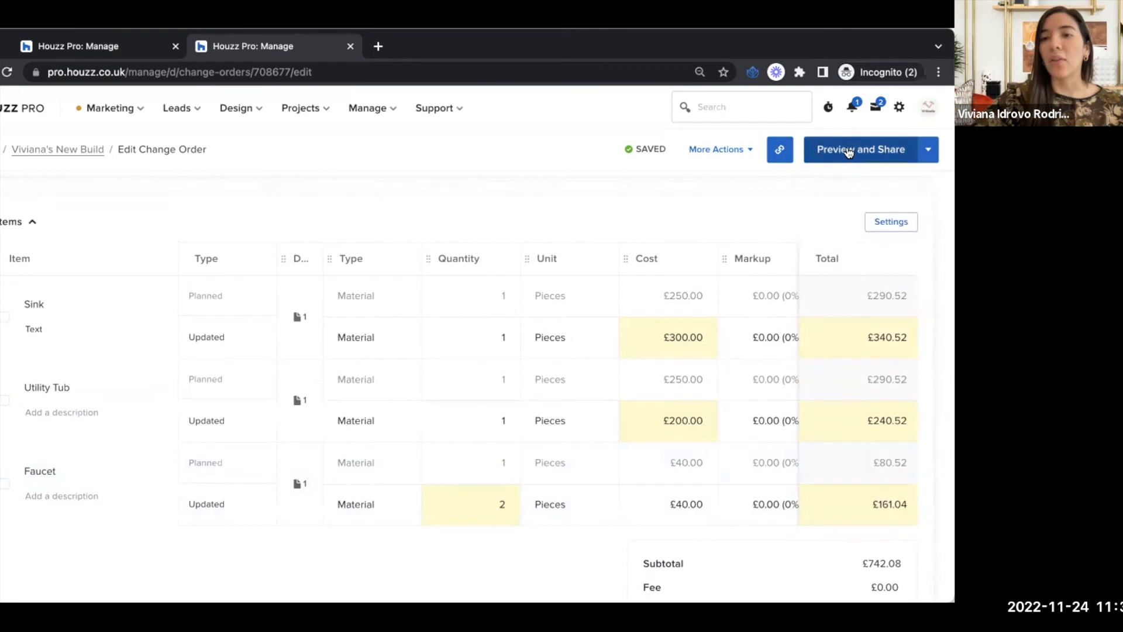
# Step: Preview the change order as the client sees it, checking the Sink description, updated items and cost breakdown
pyautogui.click(848, 150)
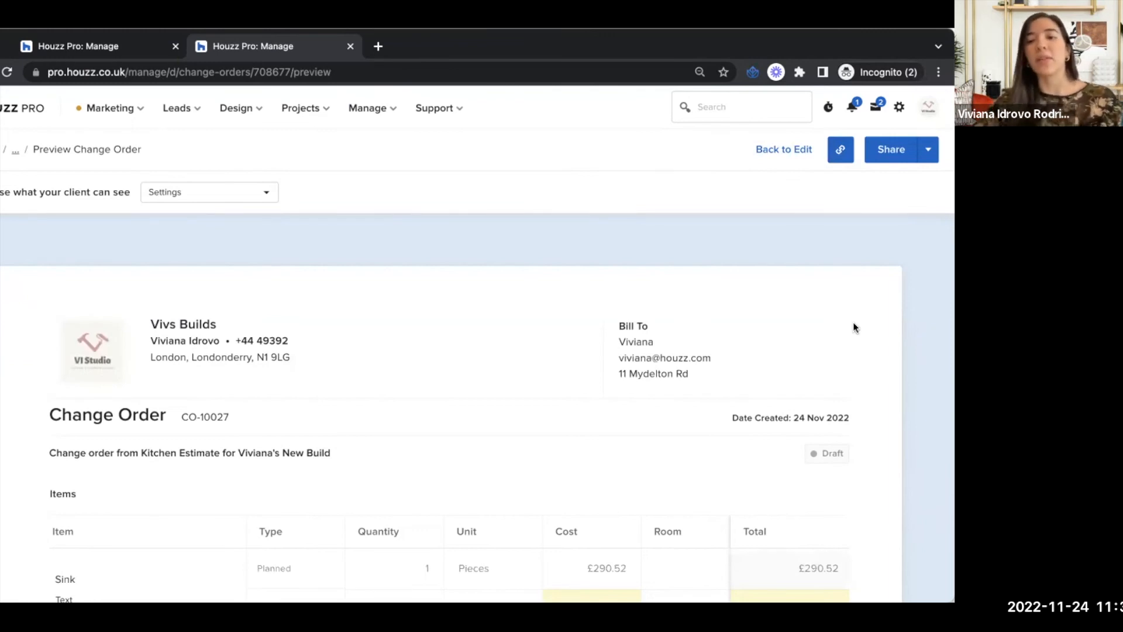
pyautogui.scroll(-3, 853, 322)
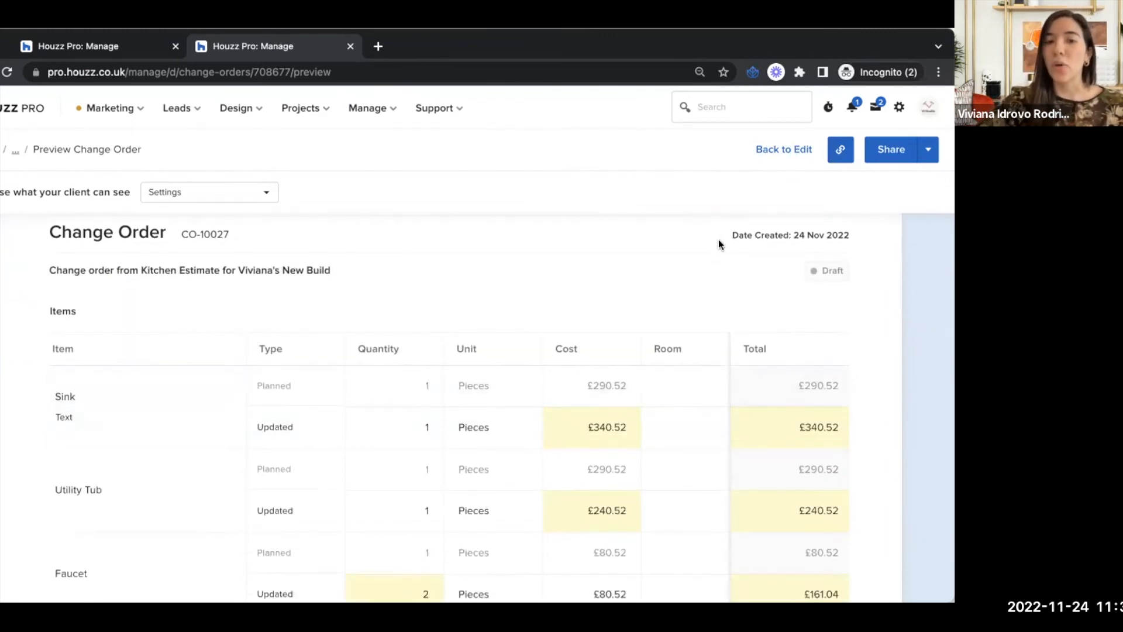
pyautogui.scroll(-1, 560, 260)
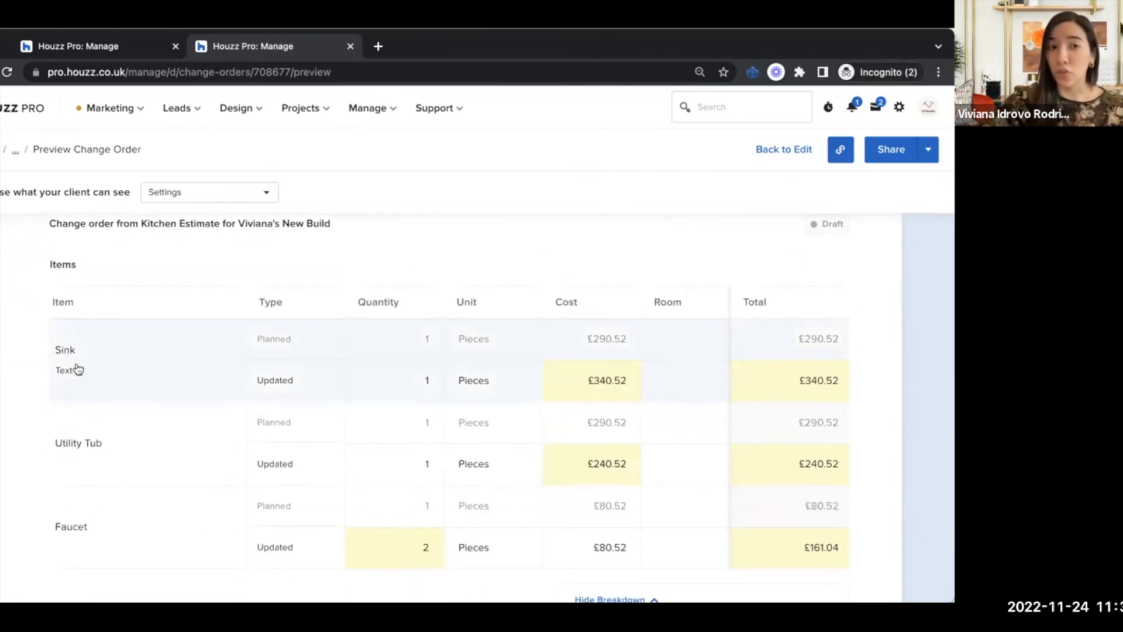
pyautogui.scroll(-5, 546, 406)
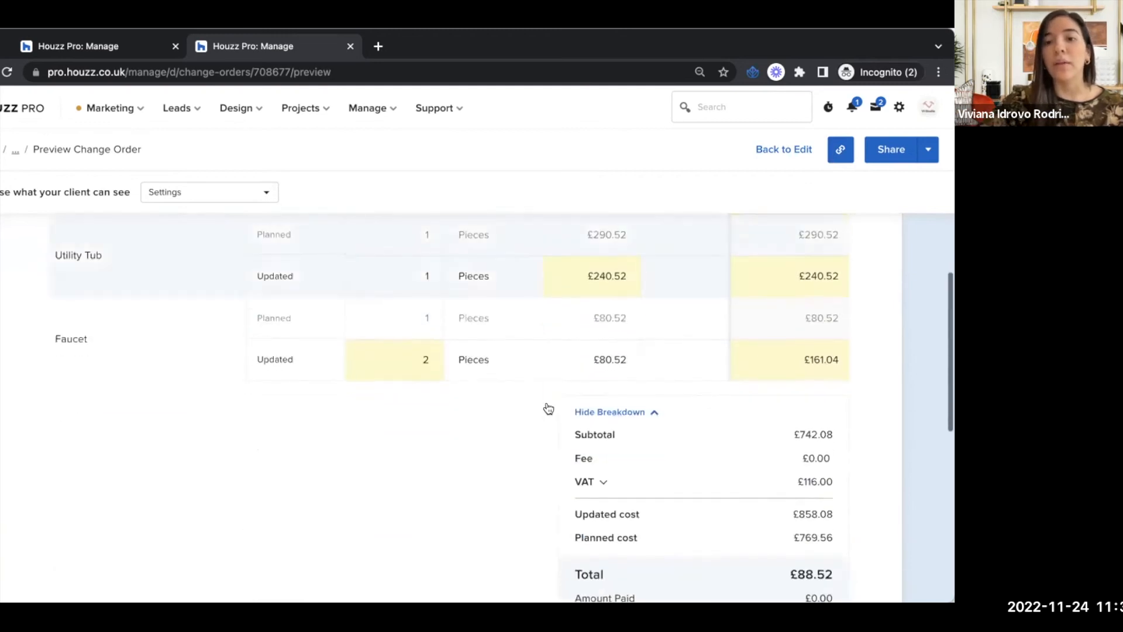
pyautogui.scroll(6, 515, 476)
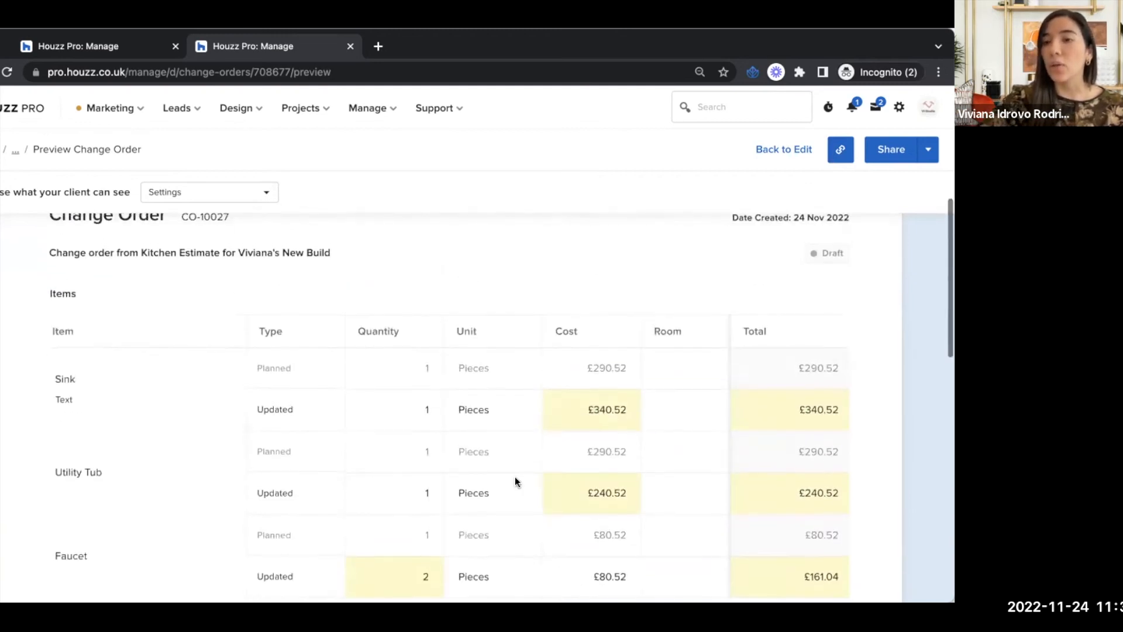
# Step: View the sharing details for the change order, including its e-mail message, and close them without sending
pyautogui.click(891, 151)
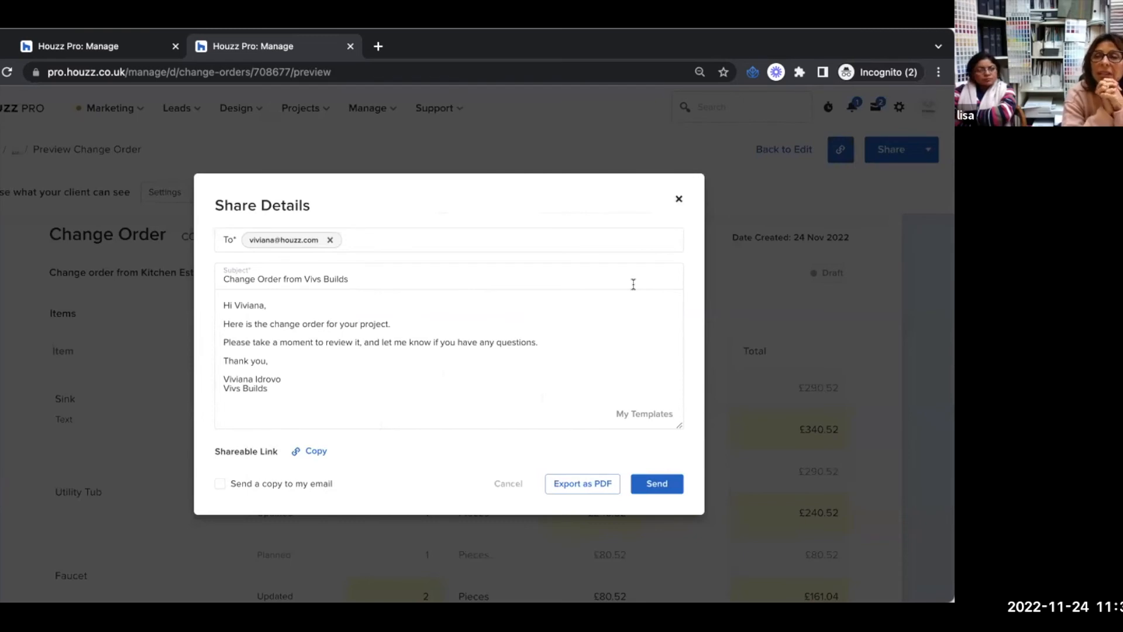
pyautogui.click(677, 201)
pyautogui.scroll(1, 652, 261)
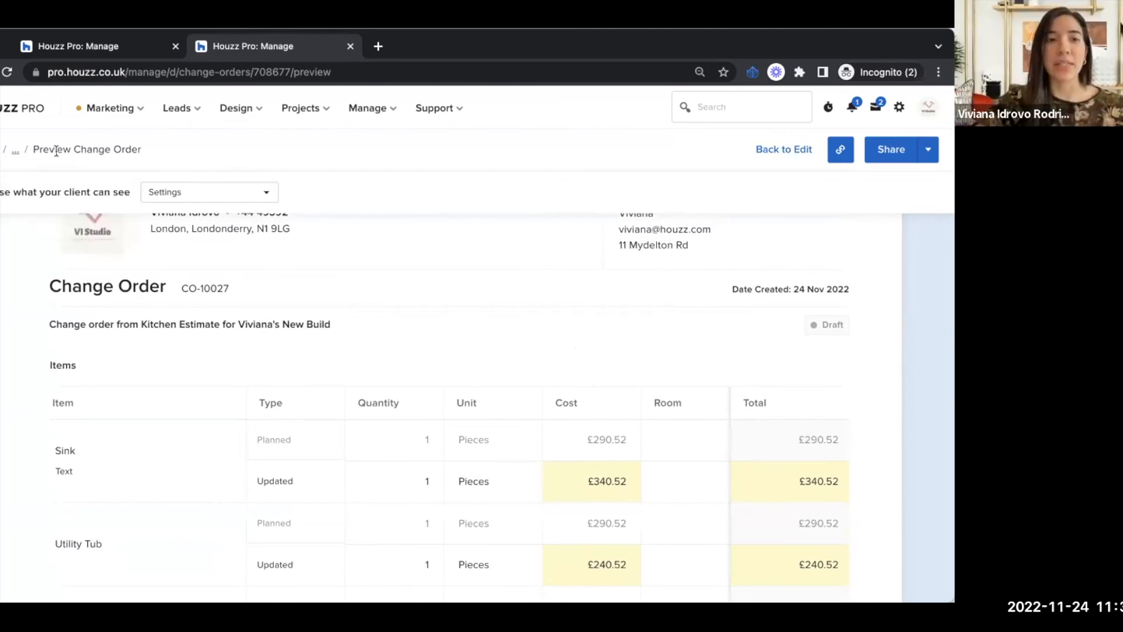
# Step: Go back to the project's estimates and open the first draft estimate in the list
pyautogui.moveTo(16, 149)
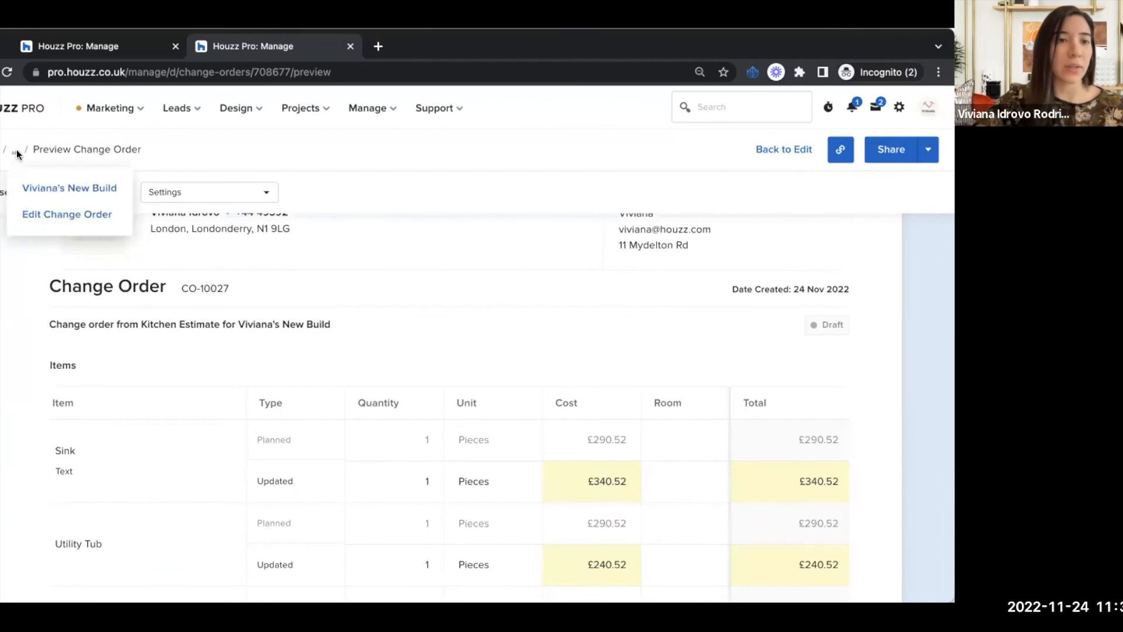
pyautogui.click(72, 194)
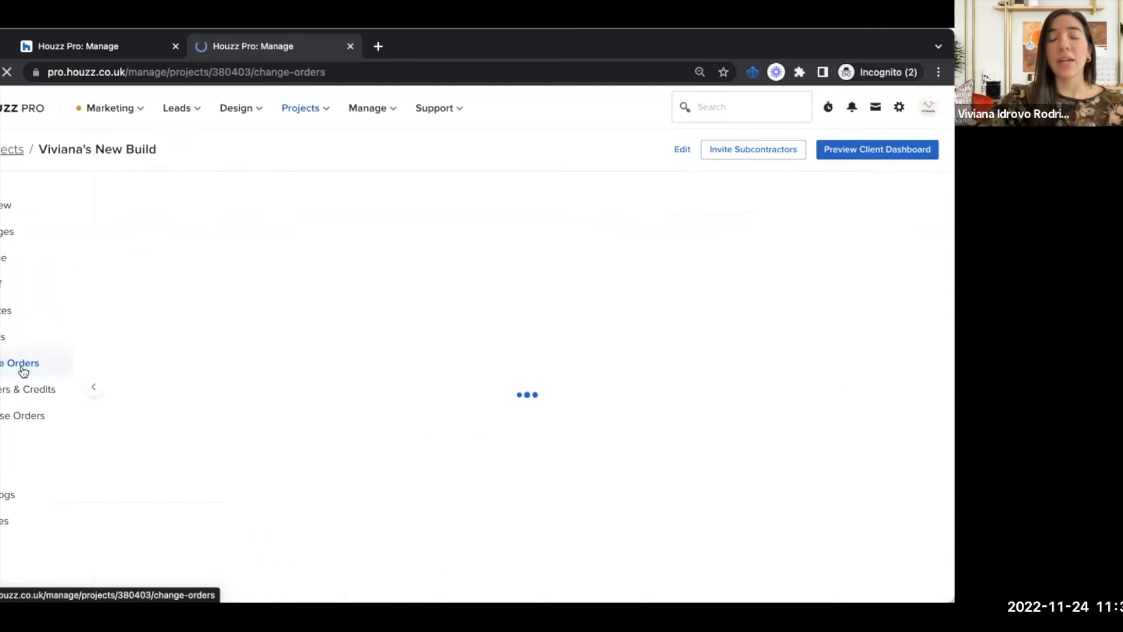
pyautogui.click(12, 319)
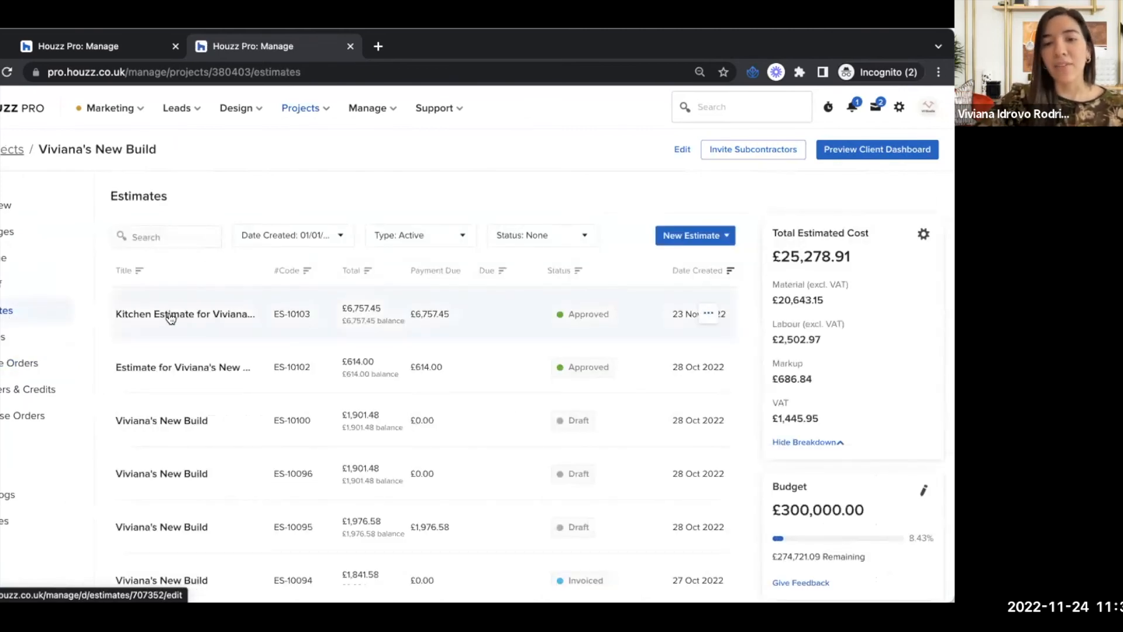
pyautogui.click(187, 421)
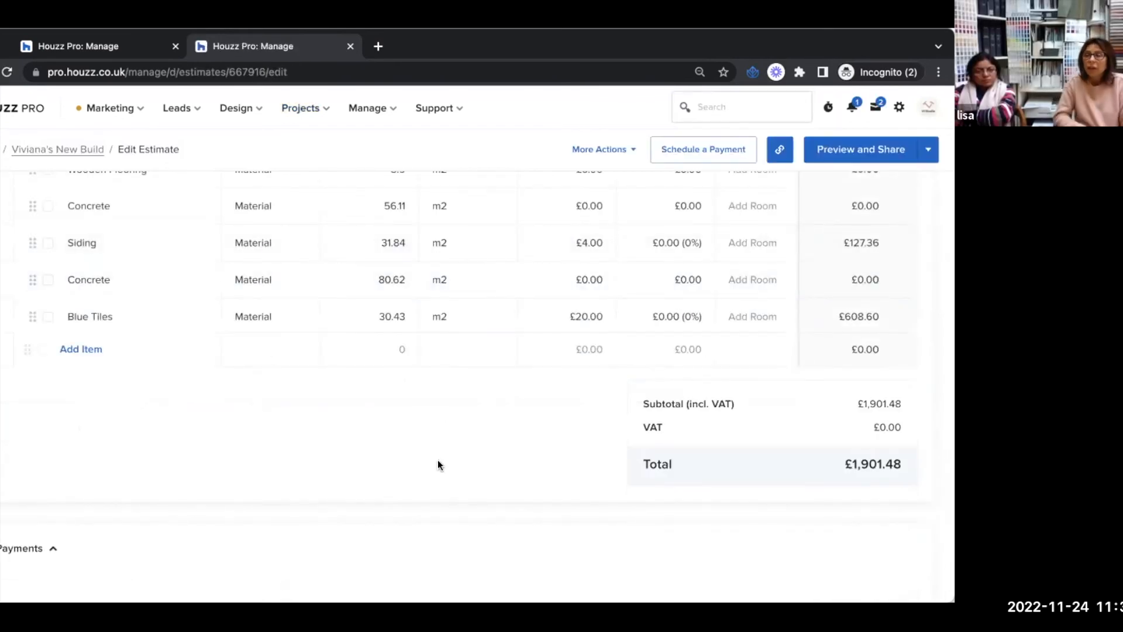
pyautogui.scroll(2, 437, 460)
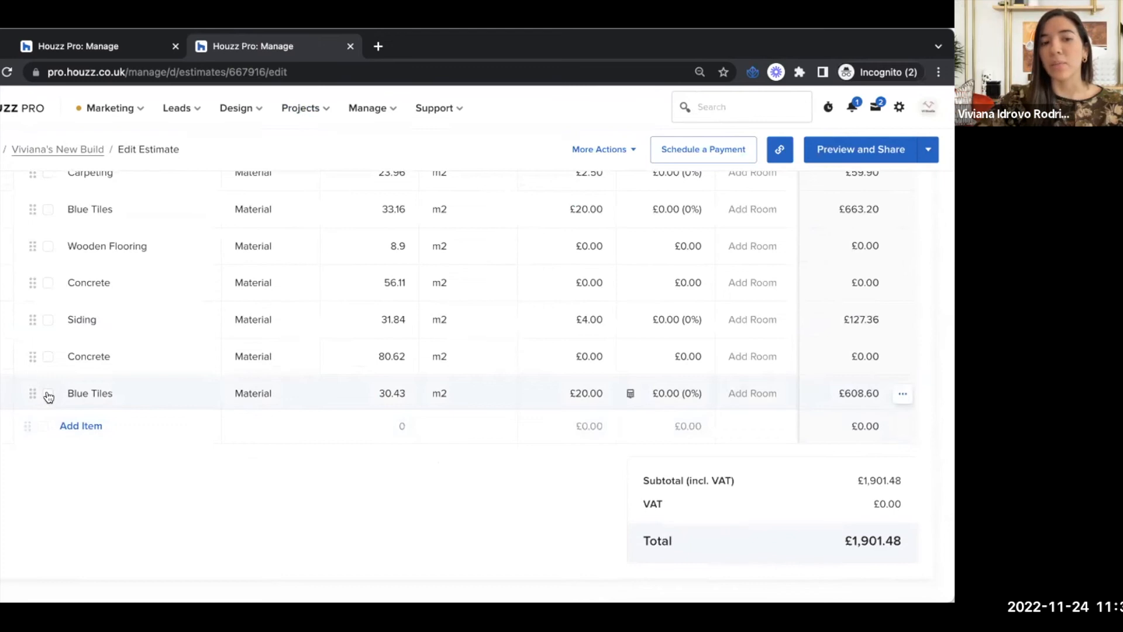
# Step: Approve the estimate and select its Blue Tiles item with quantity 30.43 m2
pyautogui.click(604, 153)
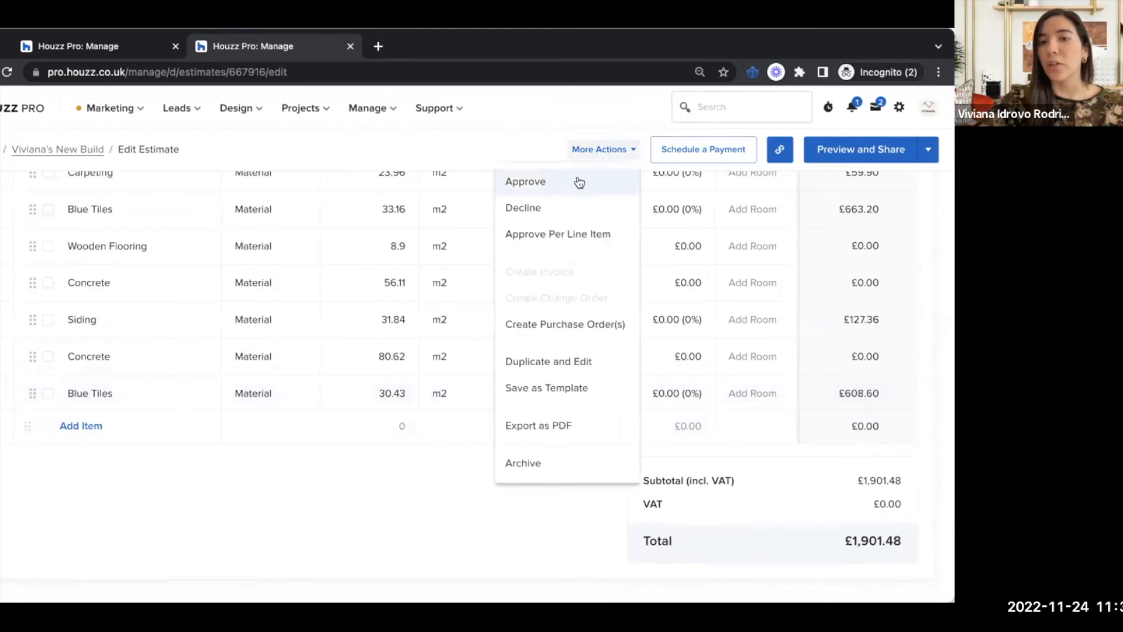
pyautogui.click(579, 183)
pyautogui.click(535, 385)
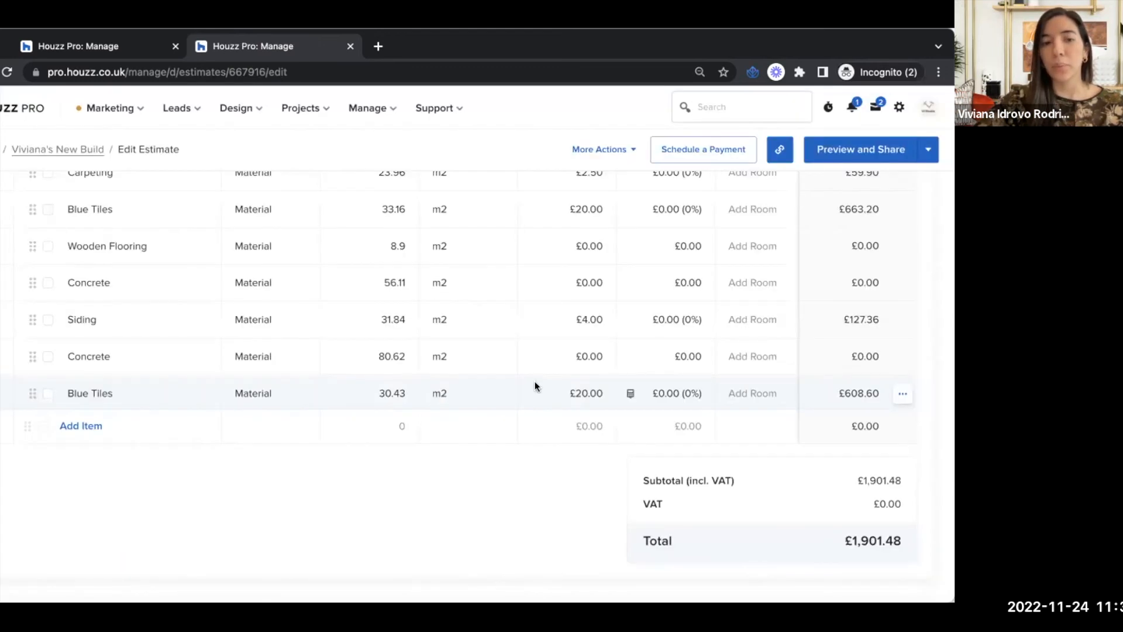
pyautogui.click(34, 391)
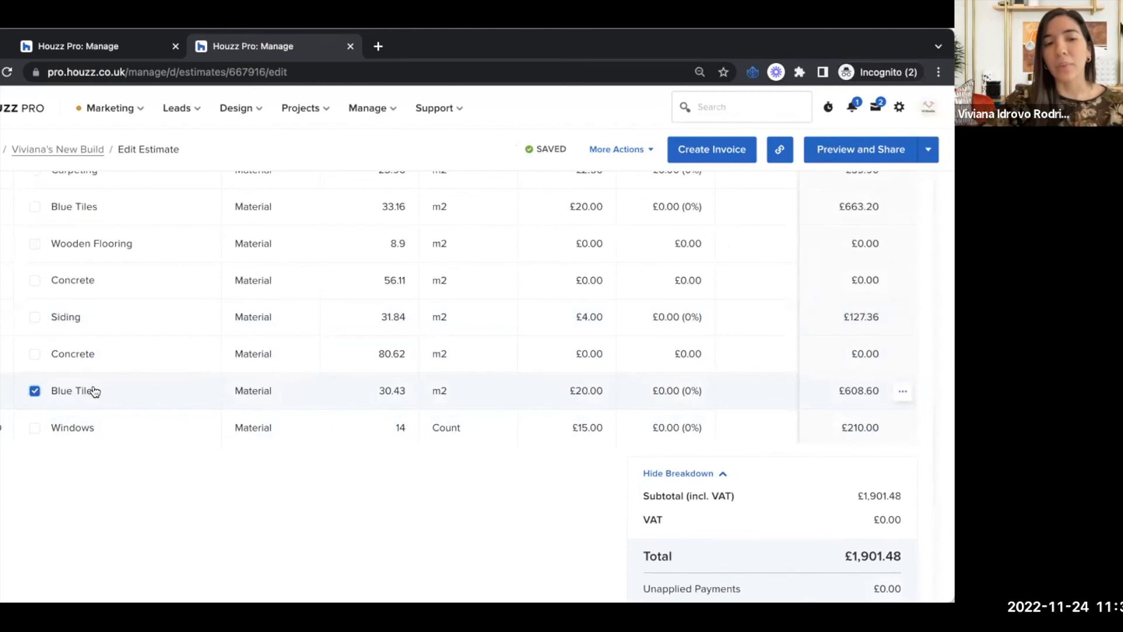
pyautogui.scroll(5, 440, 366)
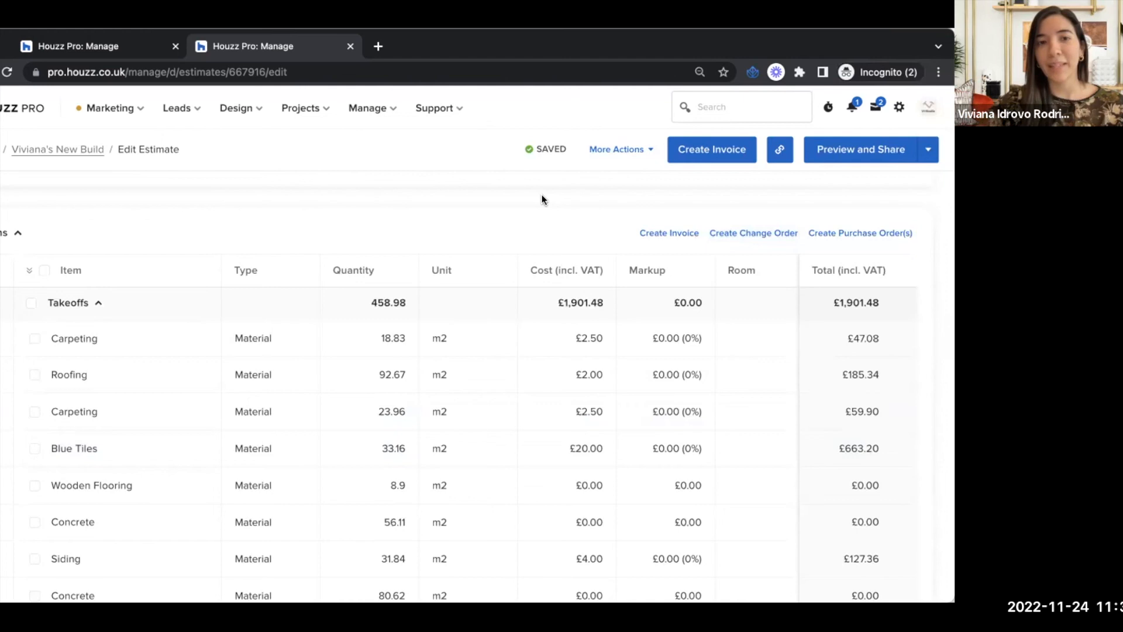
pyautogui.scroll(1, 542, 199)
pyautogui.click(76, 149)
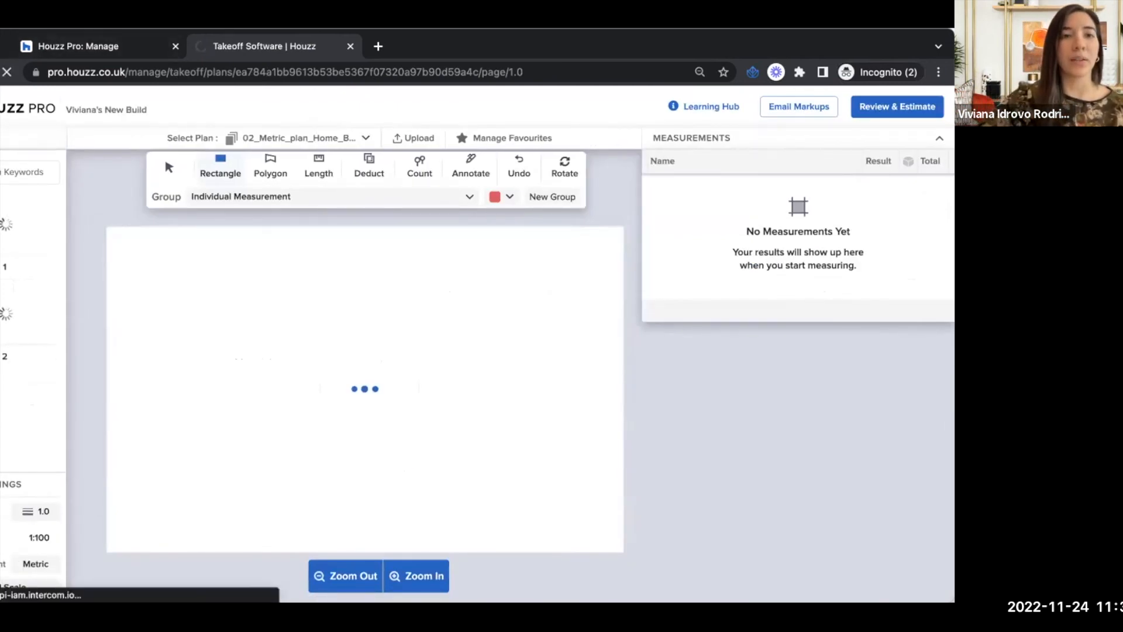
pyautogui.hotkey('alt', 'Left')
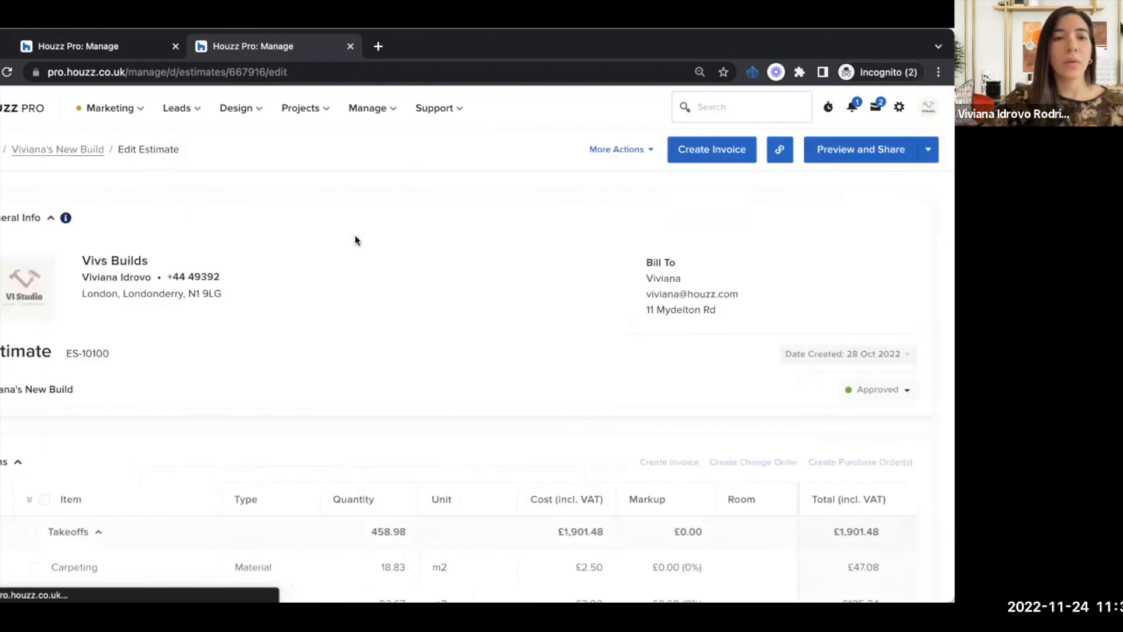
pyautogui.click(43, 150)
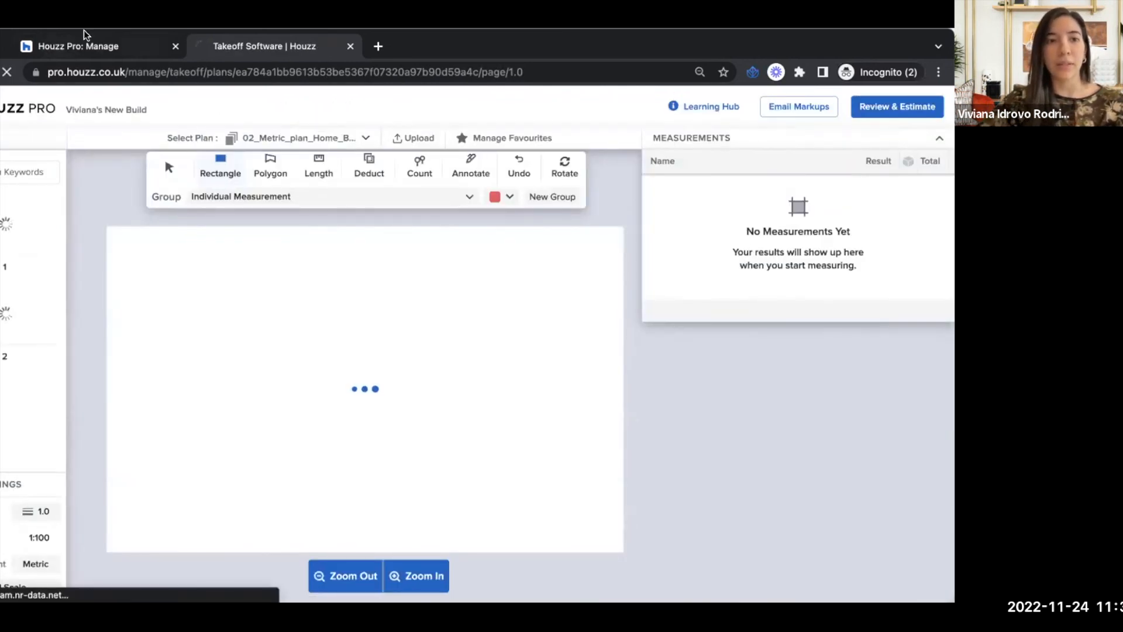
# Step: Switch to the other browser tab and open the New Build project's list of change orders
pyautogui.click(87, 48)
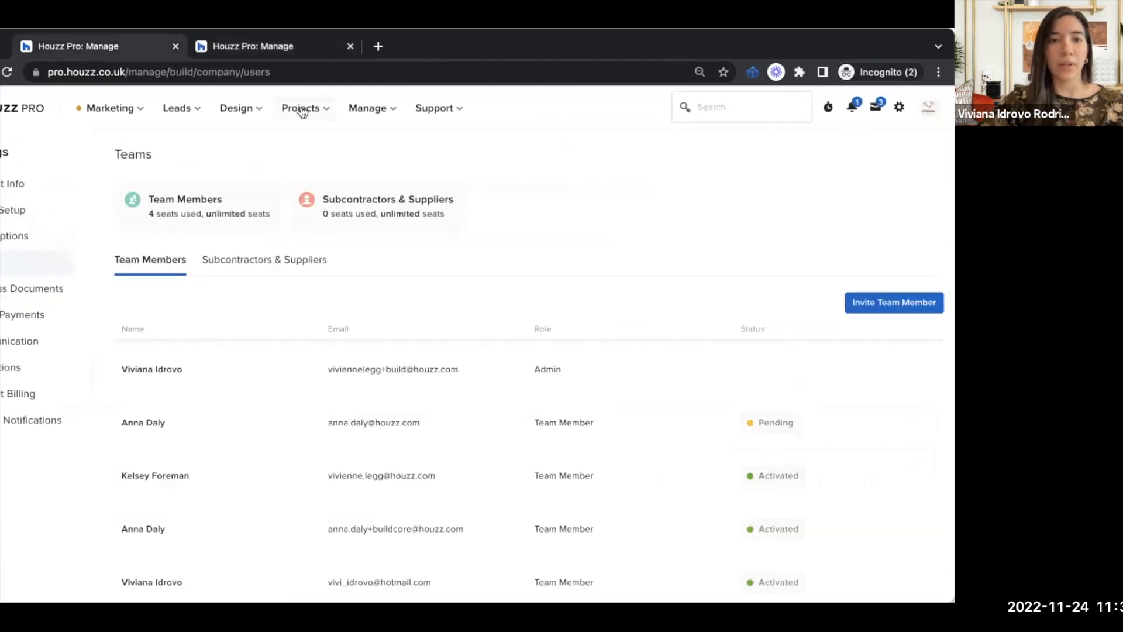
pyautogui.moveTo(296, 107)
pyautogui.moveTo(331, 165)
pyautogui.click(506, 170)
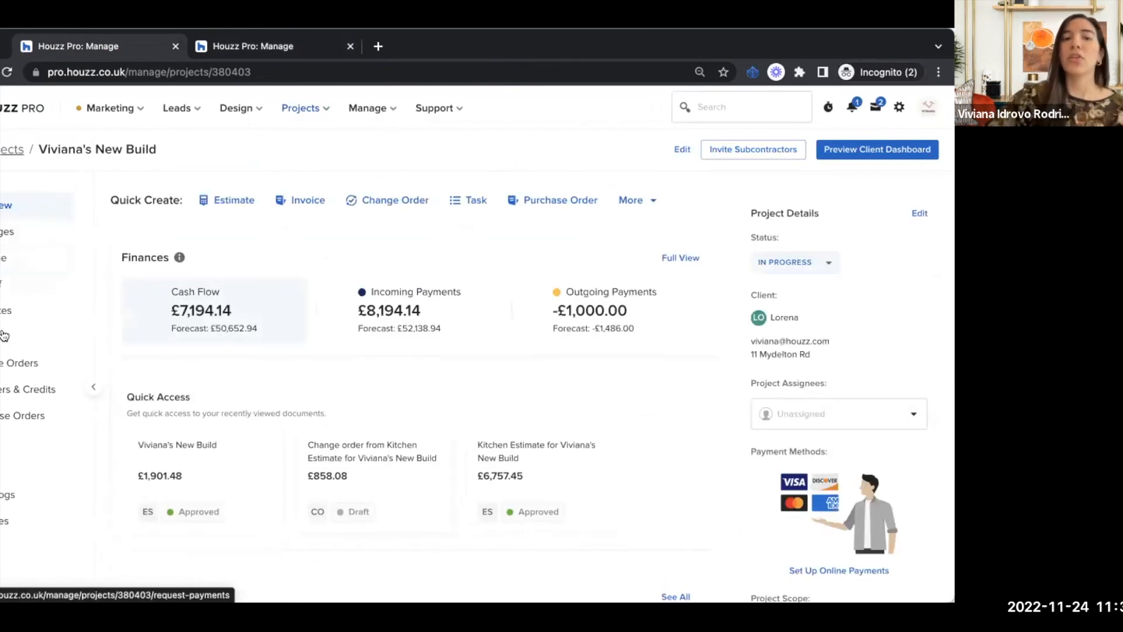
pyautogui.click(21, 362)
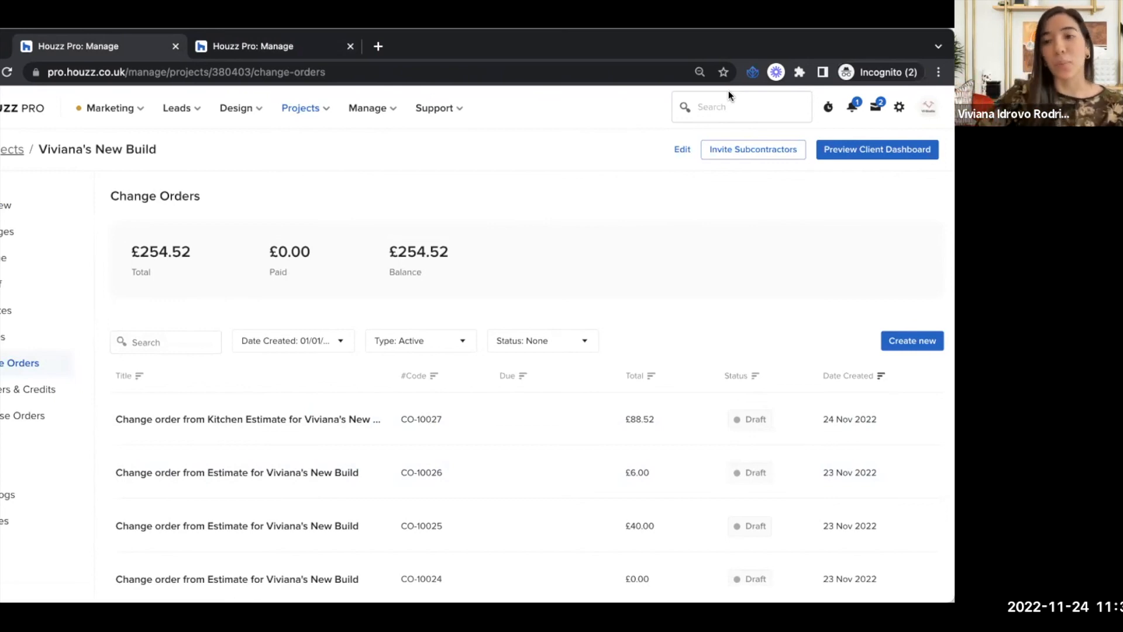
# Step: Preview the project's client dashboard and expand the change orders shared with the client
pyautogui.click(860, 152)
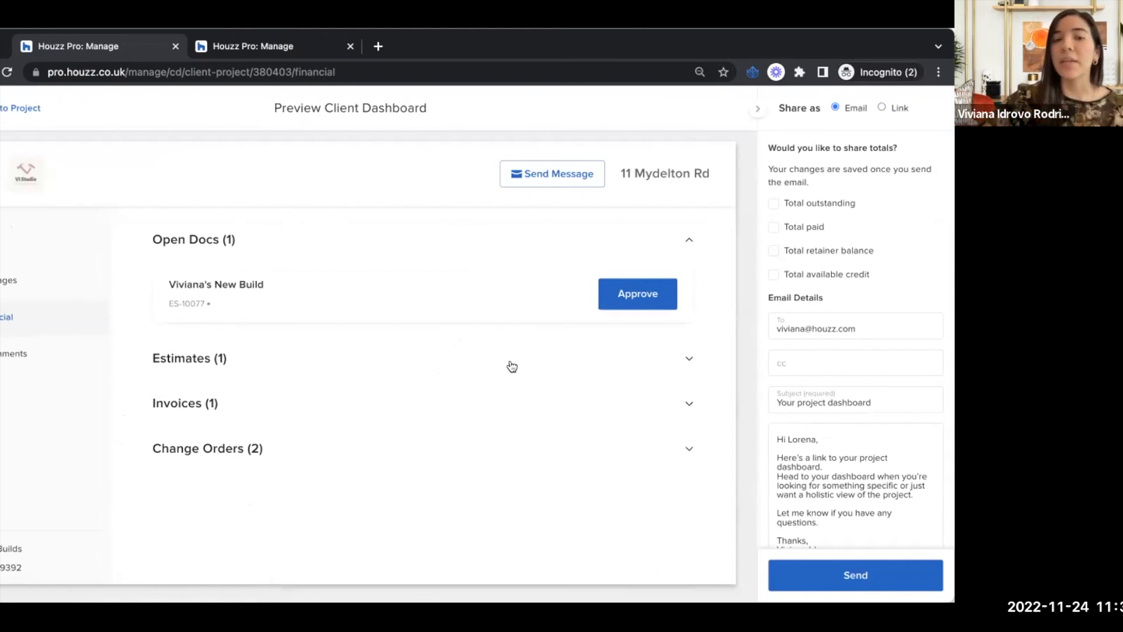
pyautogui.click(689, 450)
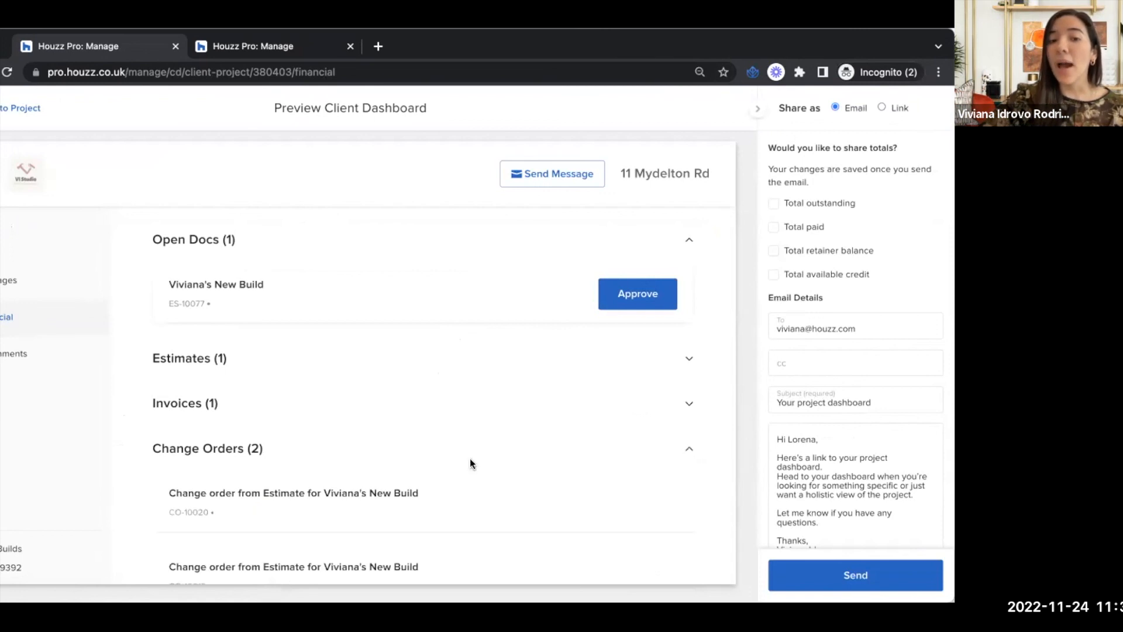
pyautogui.scroll(-1, 470, 460)
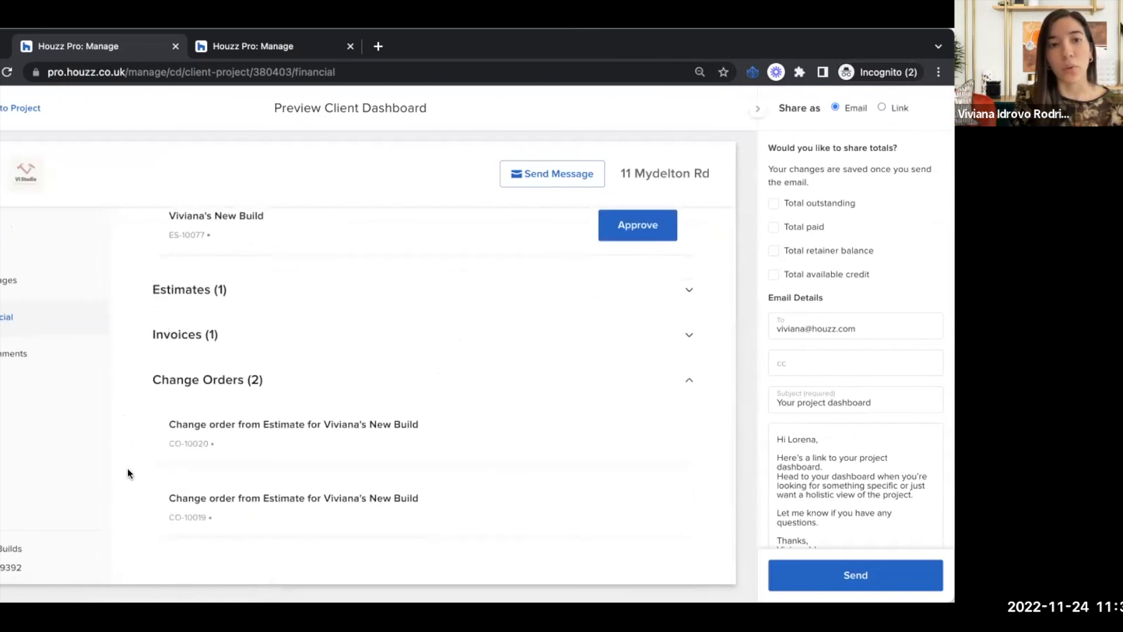